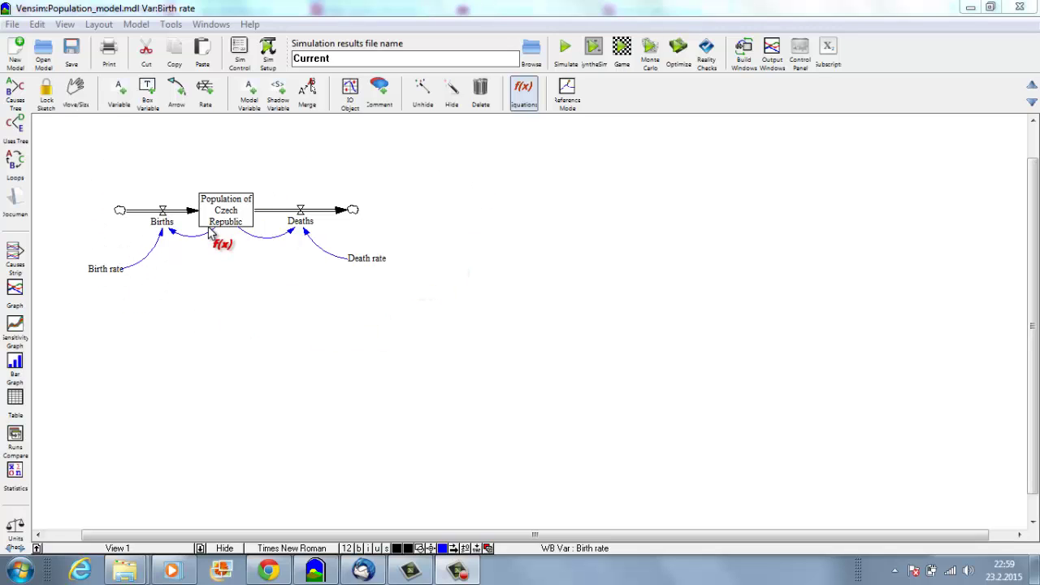
Review the Births and Deaths equations and the model time bounds, leaving all unchanged
{"action": "left_click", "coordinate": [163, 228]}
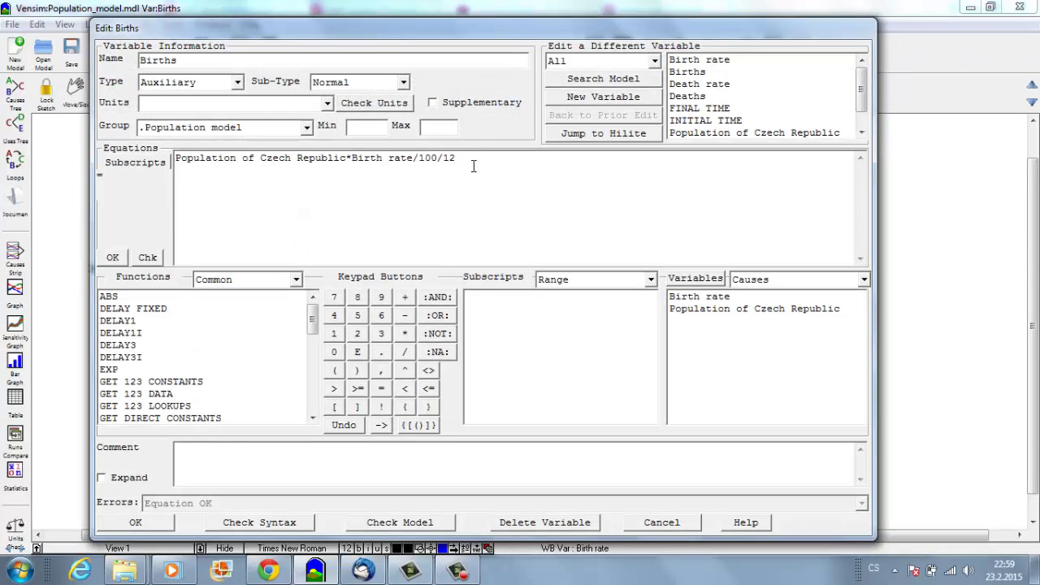
{"action": "left_click", "coordinate": [662, 523]}
{"action": "left_click", "coordinate": [301, 221]}
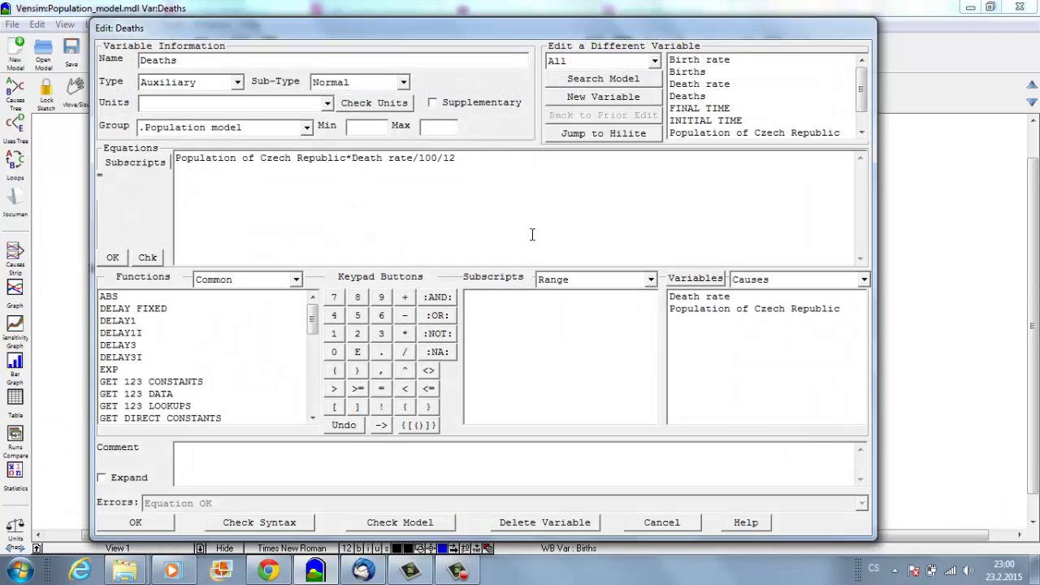
{"action": "left_click", "coordinate": [662, 522]}
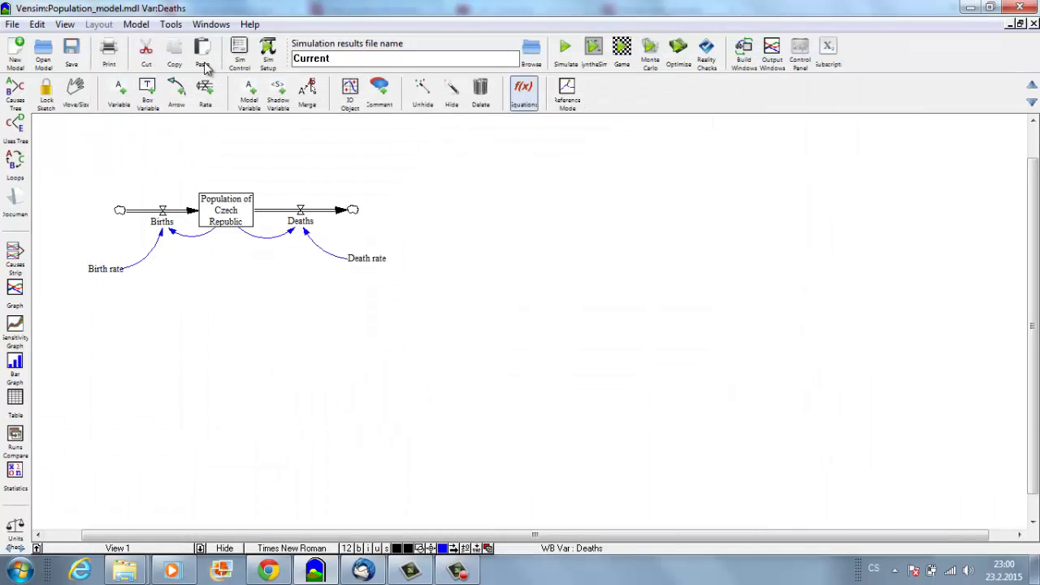
{"action": "left_click", "coordinate": [137, 25]}
{"action": "left_click", "coordinate": [153, 39]}
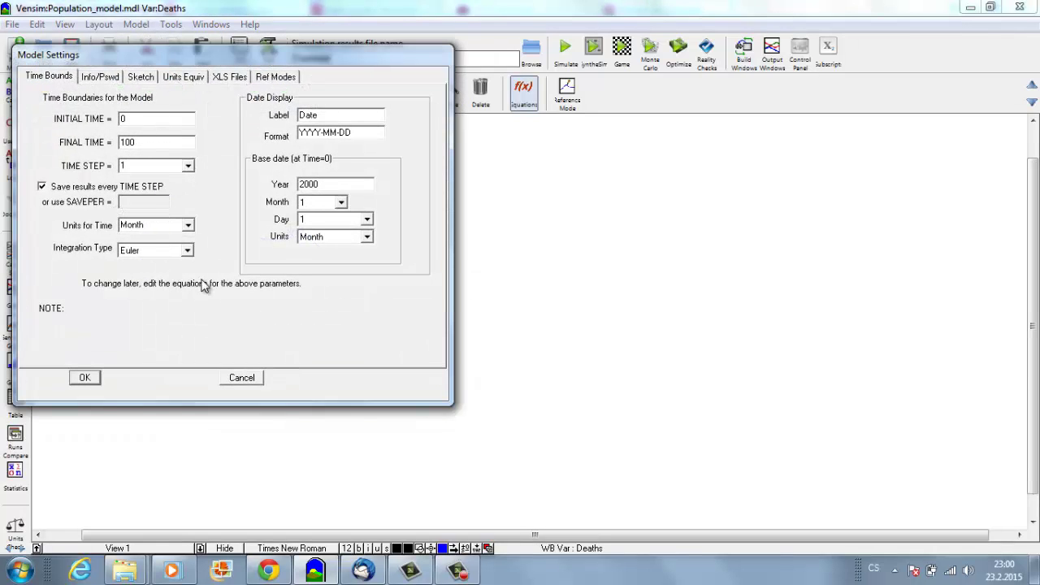
{"action": "left_click", "coordinate": [241, 379]}
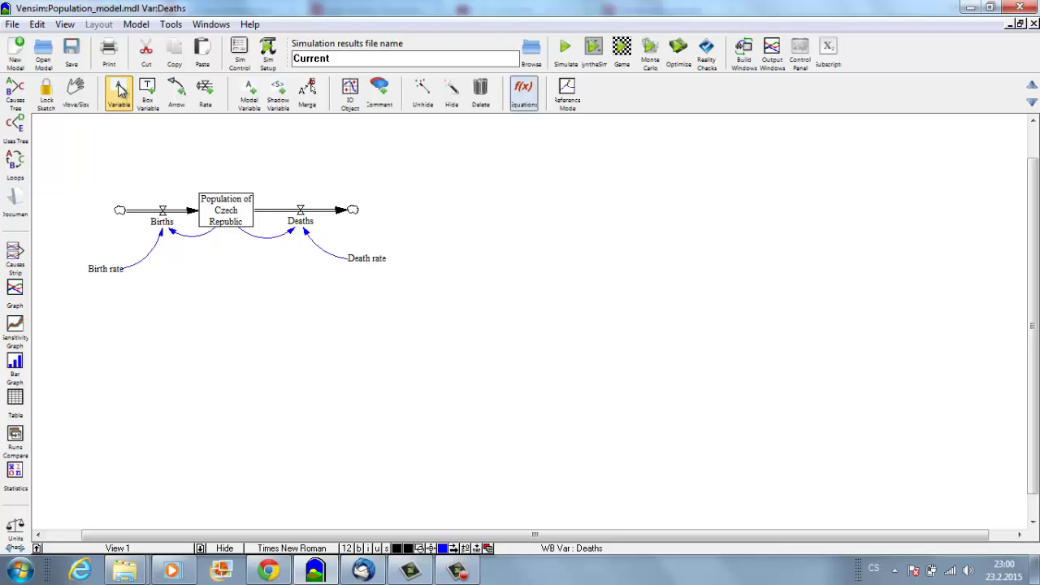
Add the variable Percentage of users of the product below the diagram and enter 6
{"action": "left_click", "coordinate": [119, 89]}
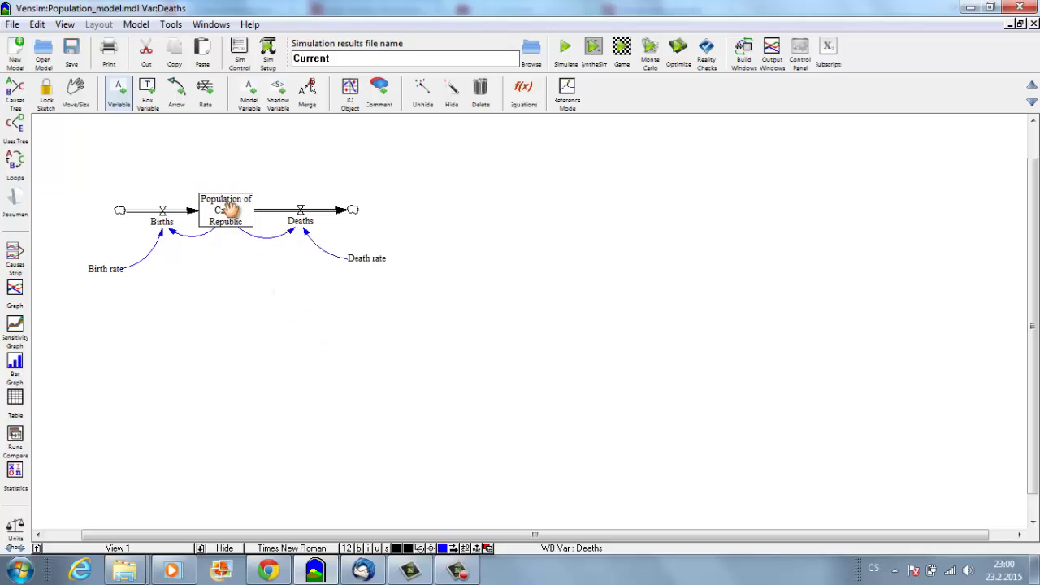
{"action": "left_click", "coordinate": [304, 363]}
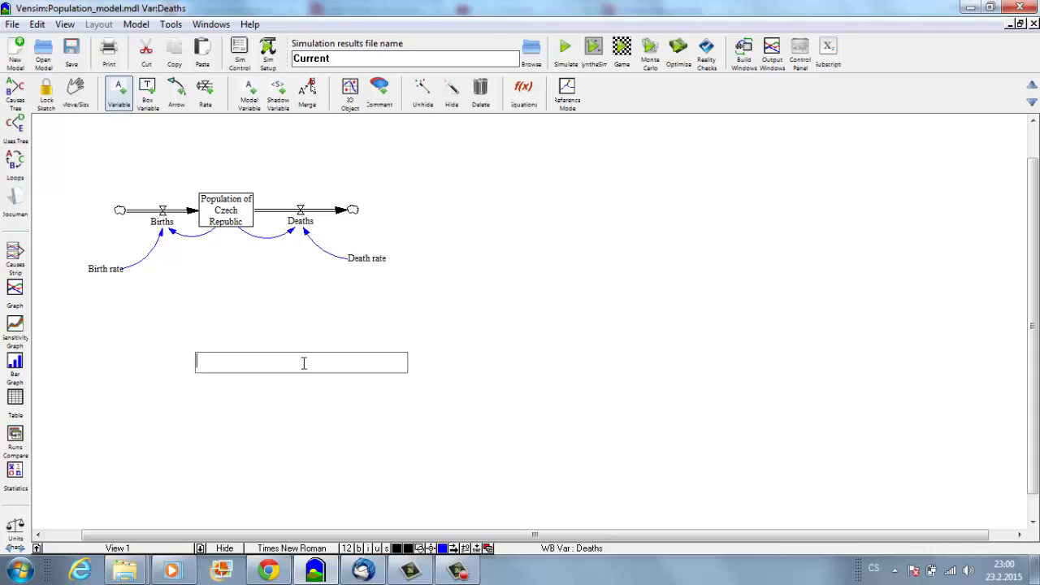
{"action": "type", "text": "Percentage of users of the produc"}
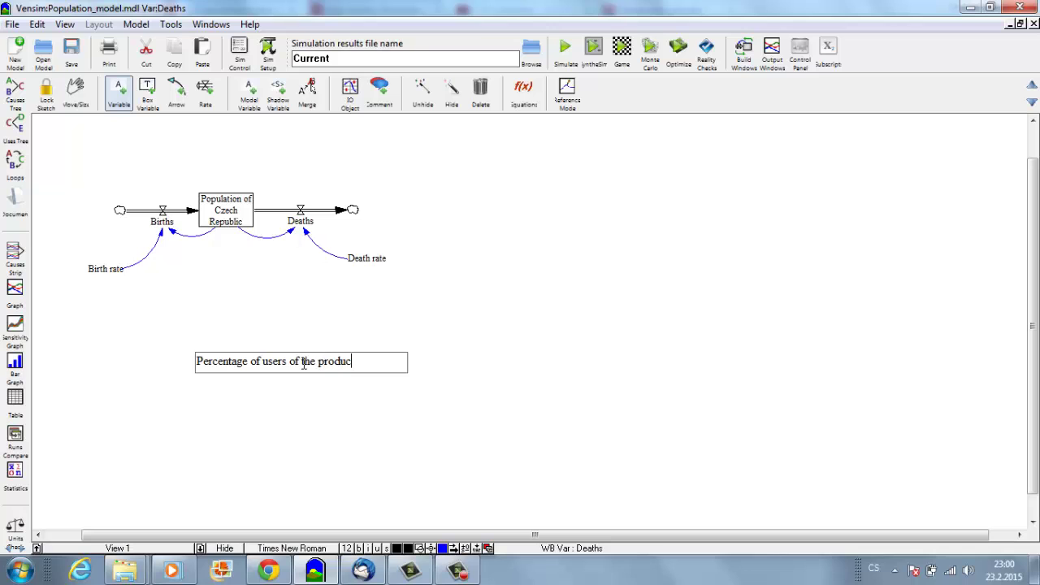
{"action": "type", "text": "t"}
{"action": "key", "text": "Return"}
{"action": "left_click_drag", "start_coordinate": [336, 369], "coordinate": [368, 386]}
{"action": "left_click", "coordinate": [523, 91]}
{"action": "left_click", "coordinate": [348, 390]}
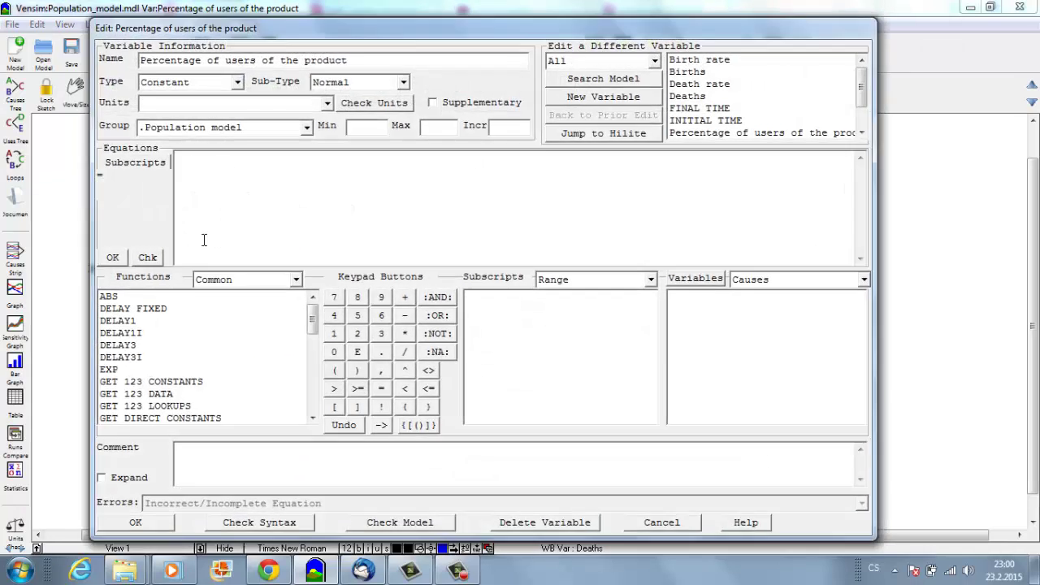
{"action": "type", "text": "6"}
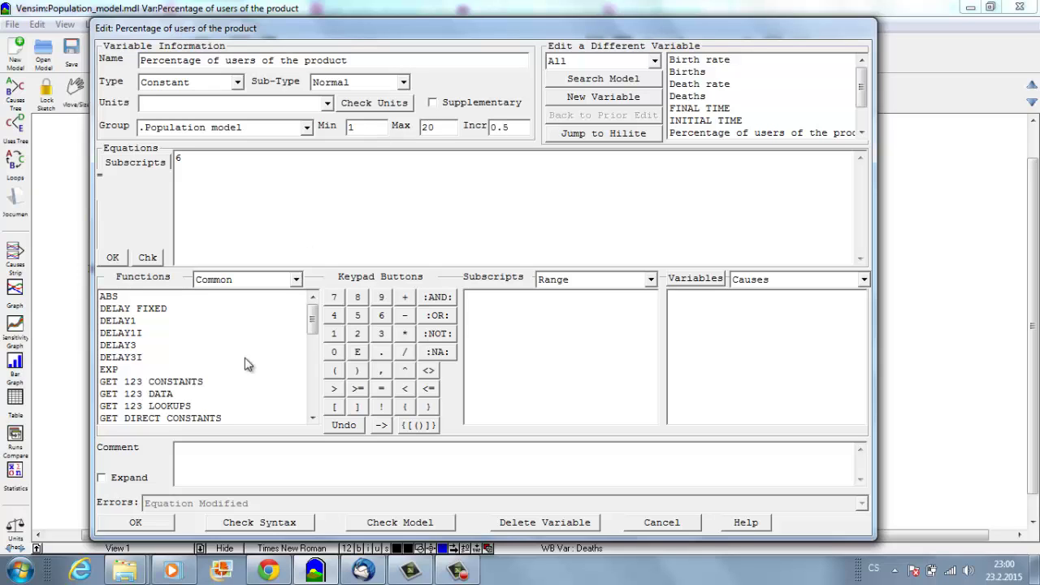
Confirm the percentage constant and add a new variable named All users in the market
{"action": "left_click", "coordinate": [135, 522]}
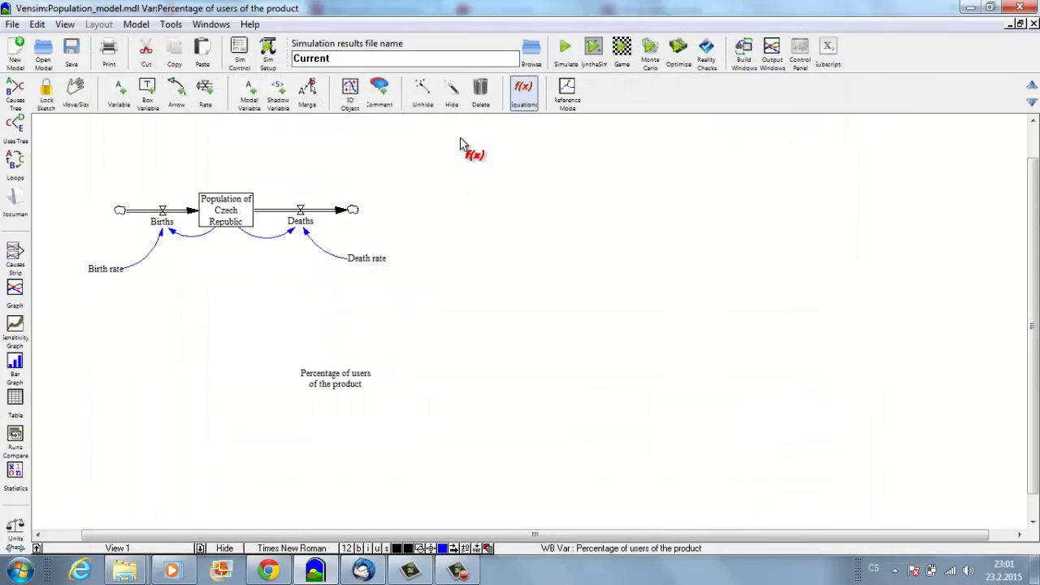
{"action": "left_click", "coordinate": [120, 92]}
{"action": "left_click", "coordinate": [435, 317]}
{"action": "type", "text": "All users in the market"}
{"action": "key", "text": "Return"}
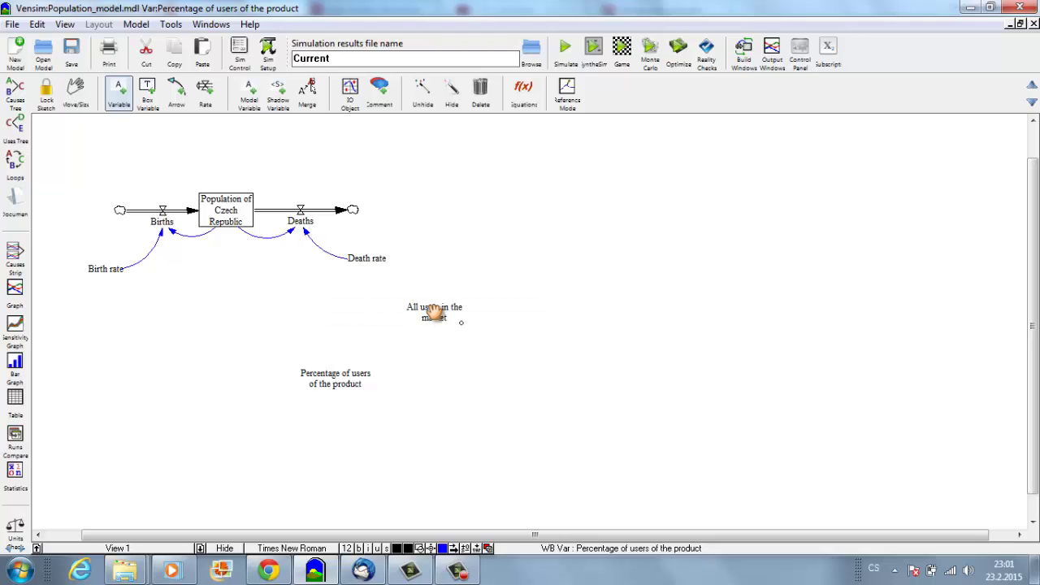
Draw curved links from Population of Czech Republic and Percentage of users to All users in the market
{"action": "left_click", "coordinate": [176, 93]}
{"action": "left_click", "coordinate": [229, 213]}
{"action": "left_click", "coordinate": [431, 318]}
{"action": "left_click", "coordinate": [340, 271]}
{"action": "left_click_drag", "start_coordinate": [339, 271], "coordinate": [324, 301]}
{"action": "left_click", "coordinate": [333, 389]}
{"action": "left_click", "coordinate": [429, 325]}
{"action": "left_click_drag", "start_coordinate": [374, 345], "coordinate": [372, 341]}
{"action": "left_click_drag", "start_coordinate": [309, 289], "coordinate": [322, 297]}
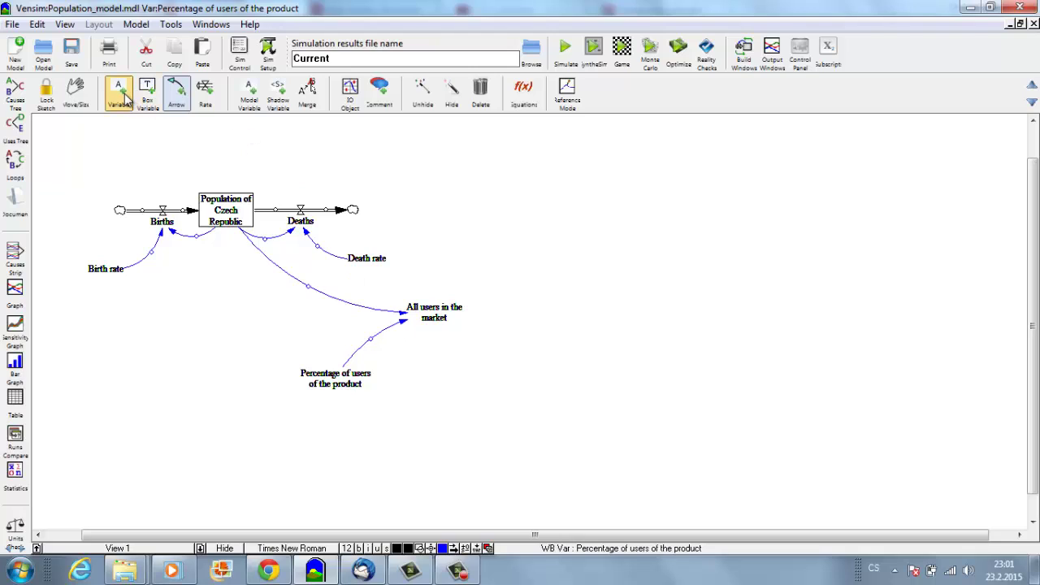
Define All users in the market as Population of Czech Republic*Percentage of users of the product/100
{"action": "left_click", "coordinate": [525, 94]}
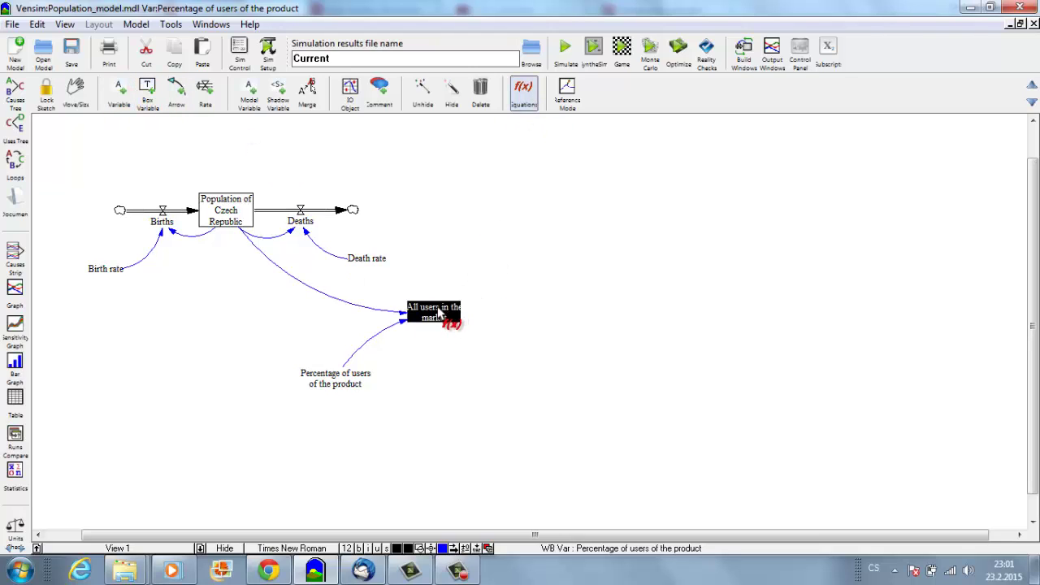
{"action": "left_click", "coordinate": [437, 315]}
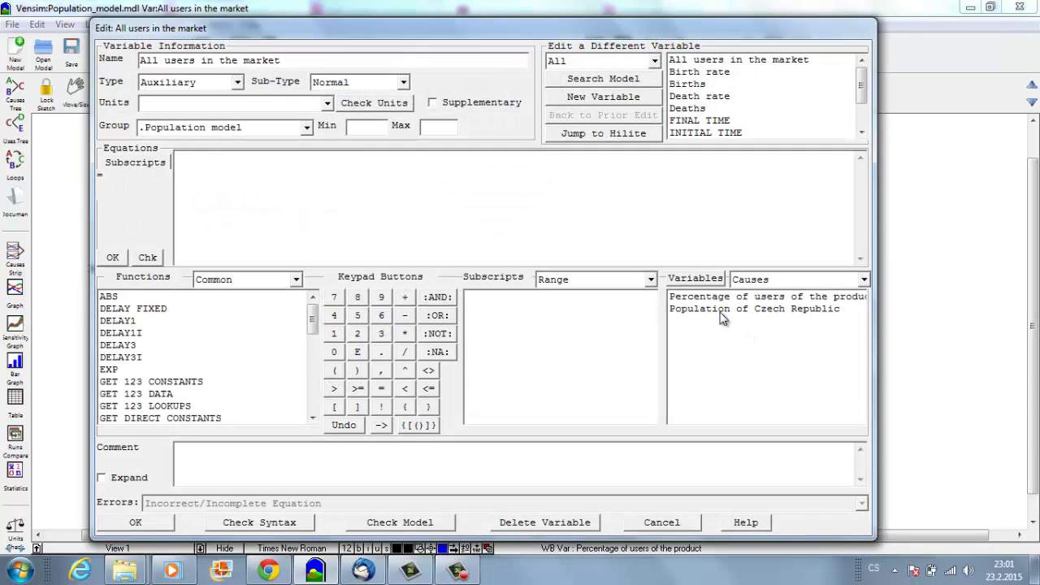
{"action": "double_click", "coordinate": [717, 309]}
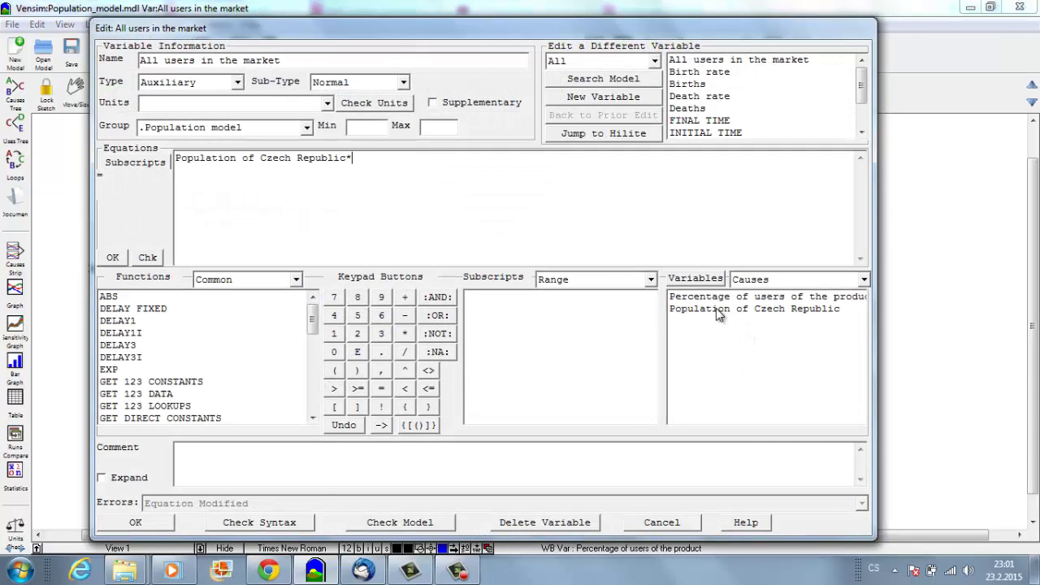
{"action": "type", "text": "*"}
{"action": "double_click", "coordinate": [719, 301]}
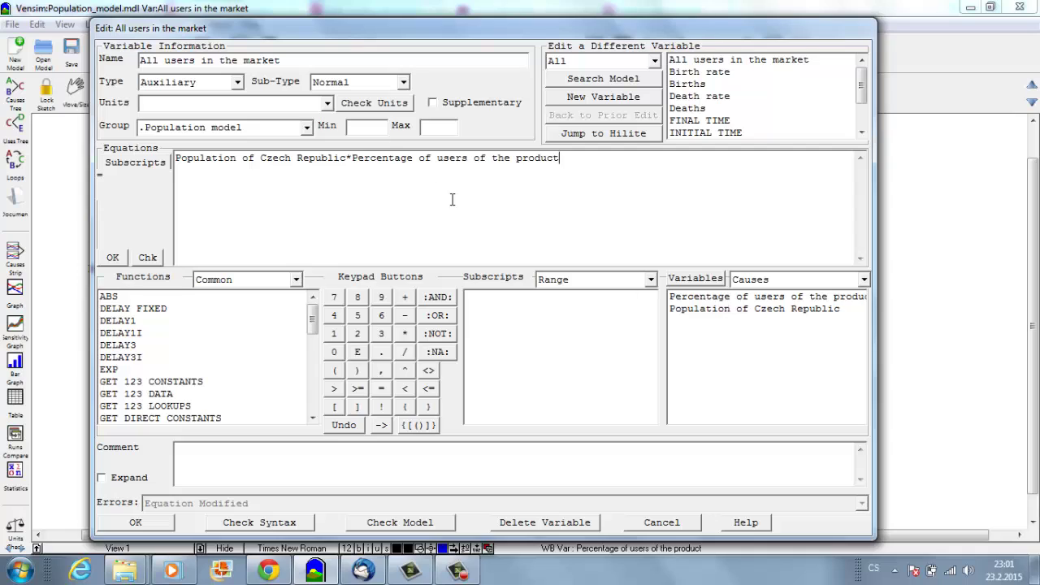
{"action": "type", "text": "/100"}
{"action": "left_click", "coordinate": [134, 522]}
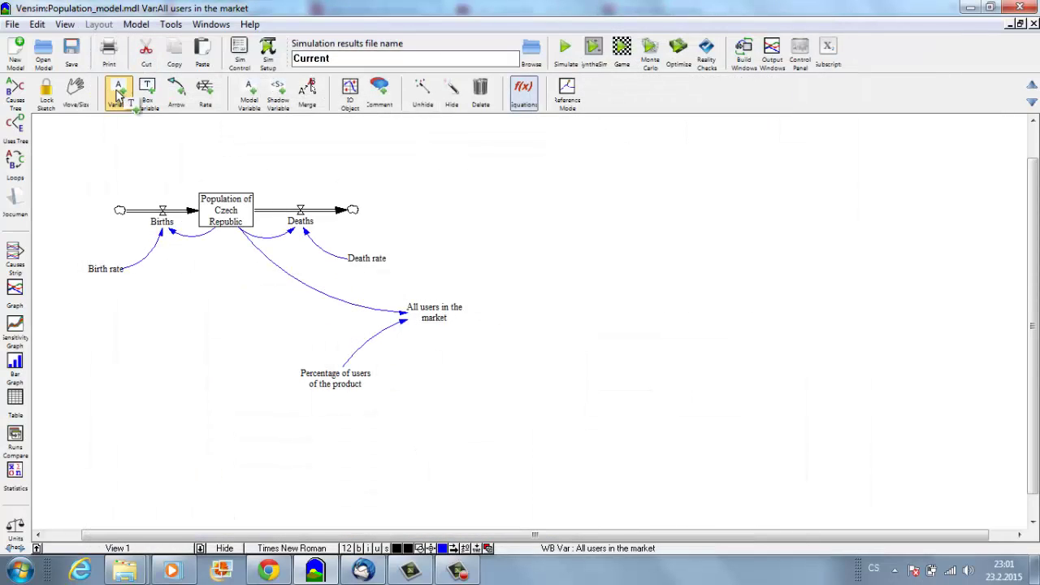
Add the variables Our clients and Clients of competition near All users in the market
{"action": "left_click", "coordinate": [119, 93]}
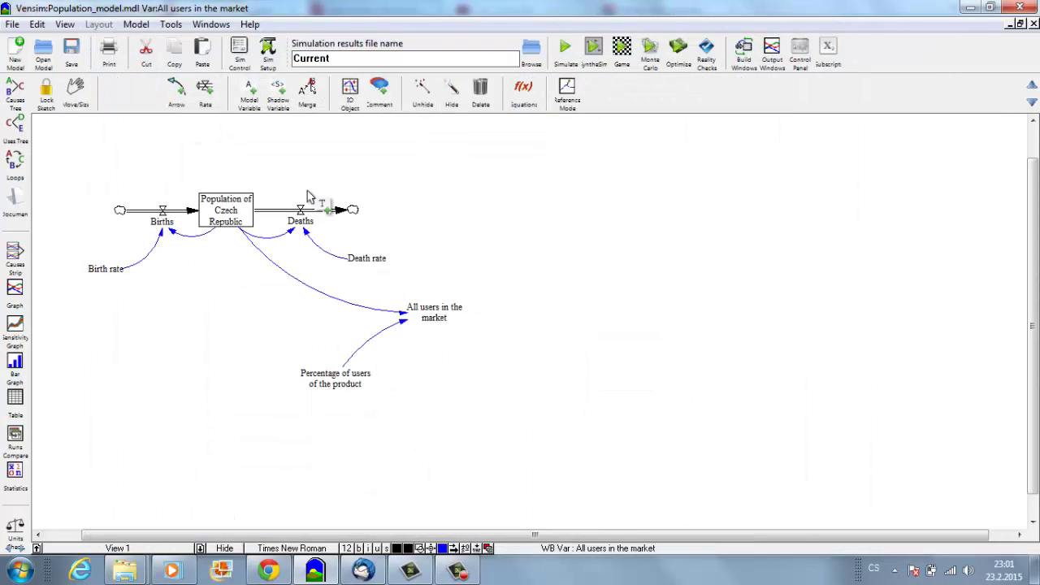
{"action": "left_click", "coordinate": [517, 307]}
{"action": "type", "text": "Our clients"}
{"action": "key", "text": "Return"}
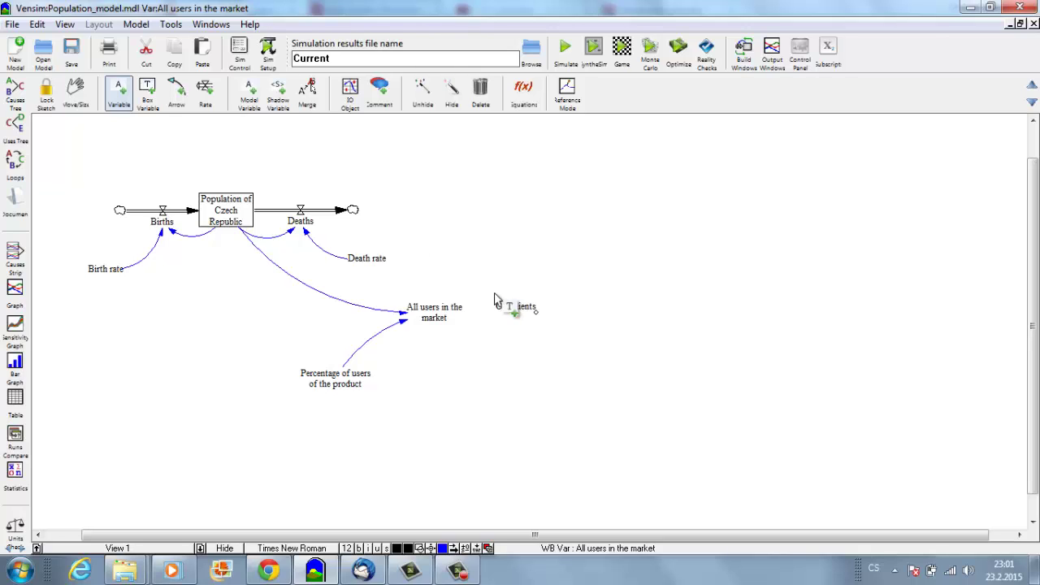
{"action": "left_click", "coordinate": [466, 234]}
{"action": "type", "text": "Clients of"}
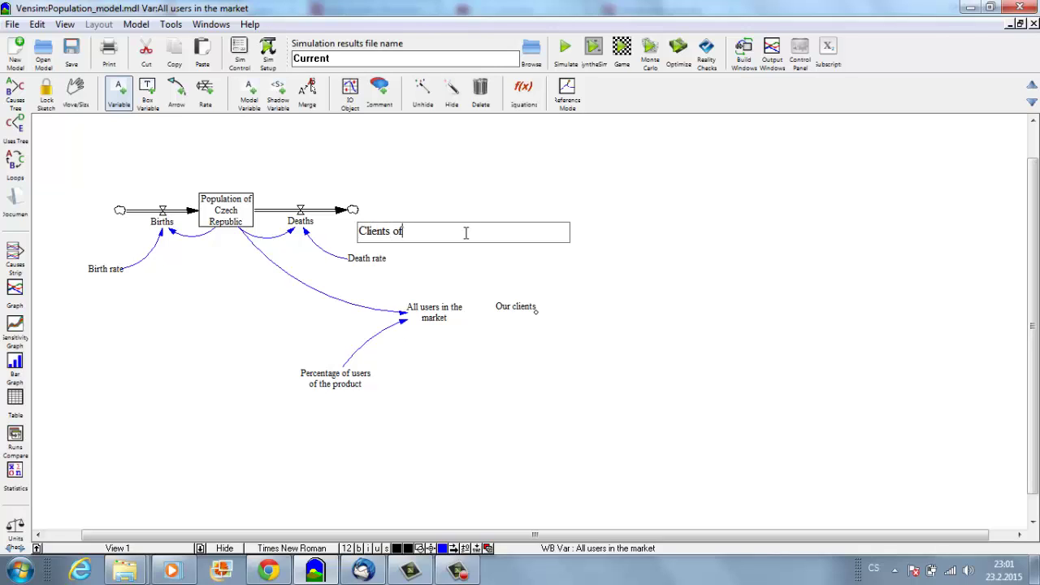
{"action": "type", "text": " competition"}
{"action": "key", "text": "Return"}
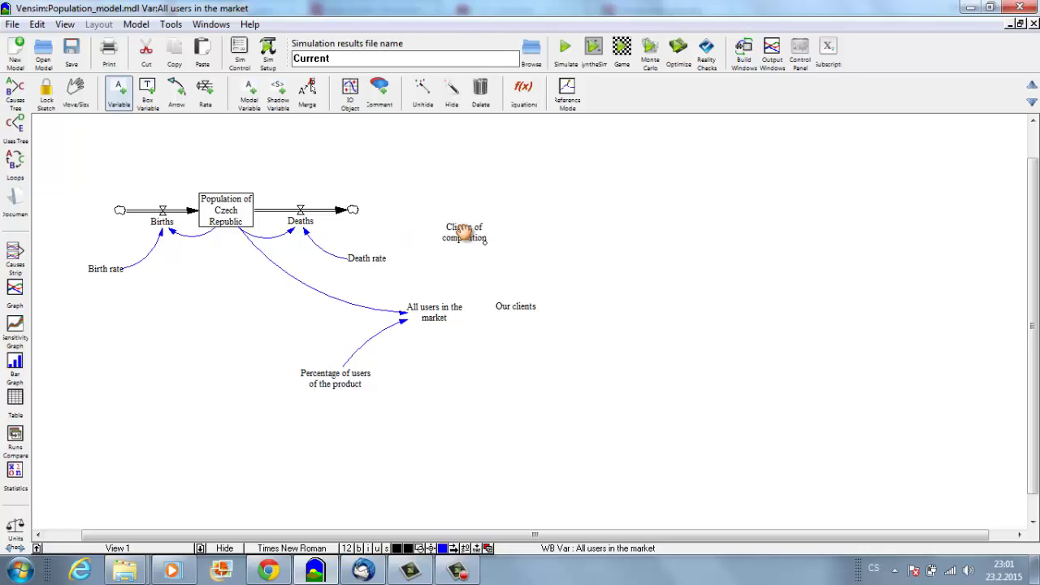
Link All users in the market to both new variables, and Our clients to Clients of competition
{"action": "left_click", "coordinate": [176, 91]}
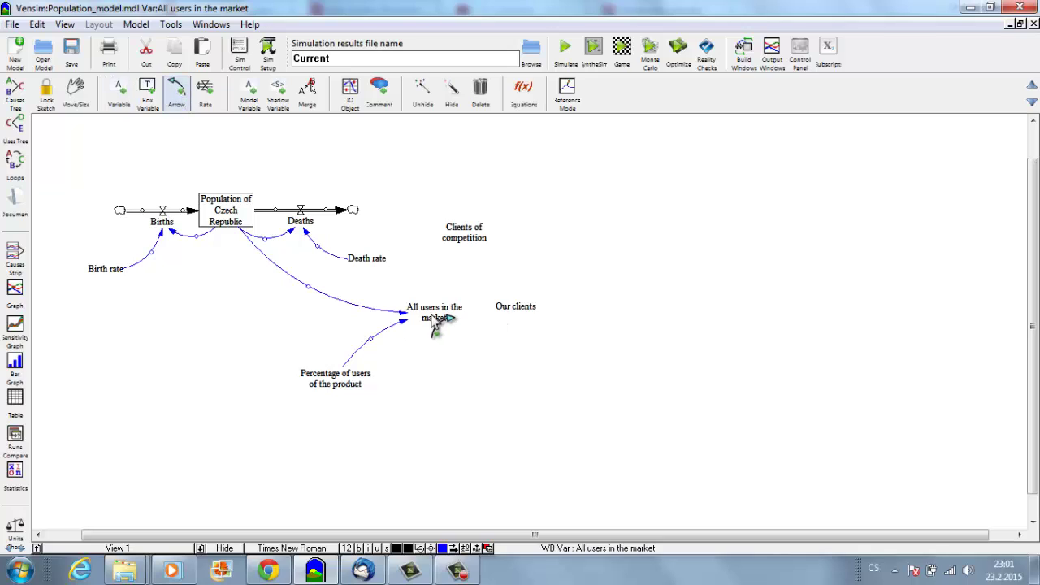
{"action": "left_click", "coordinate": [432, 319]}
{"action": "left_click", "coordinate": [518, 311]}
{"action": "left_click_drag", "start_coordinate": [482, 320], "coordinate": [482, 336]}
{"action": "left_click", "coordinate": [442, 315]}
{"action": "left_click", "coordinate": [465, 238]}
{"action": "mouse_move", "coordinate": [453, 282]}
{"action": "left_mouse_down"}
{"action": "mouse_move", "coordinate": [460, 288]}
{"action": "mouse_move", "coordinate": [437, 274]}
{"action": "left_mouse_up"}
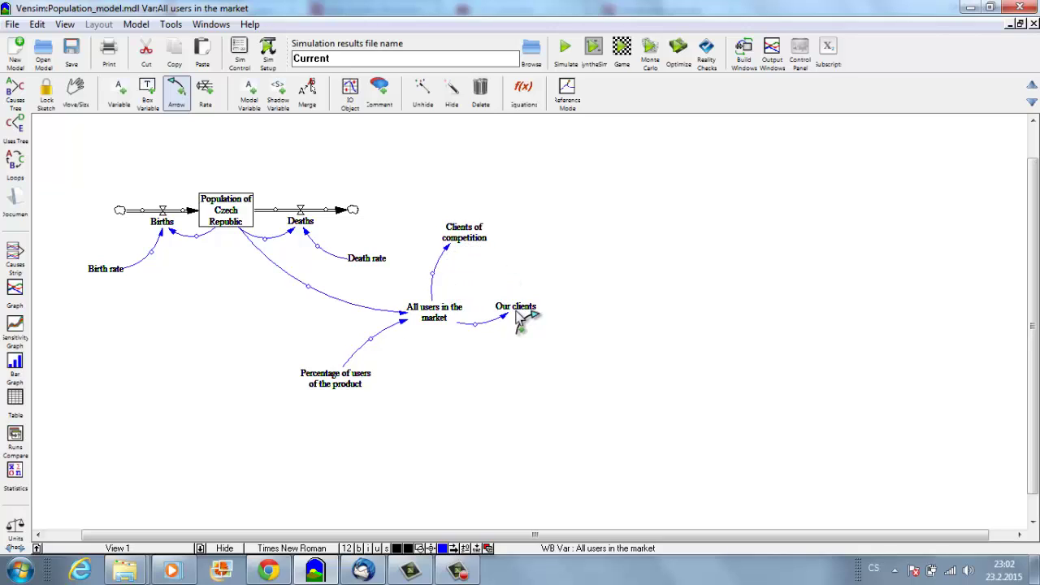
{"action": "left_click", "coordinate": [520, 313]}
{"action": "left_click", "coordinate": [475, 240]}
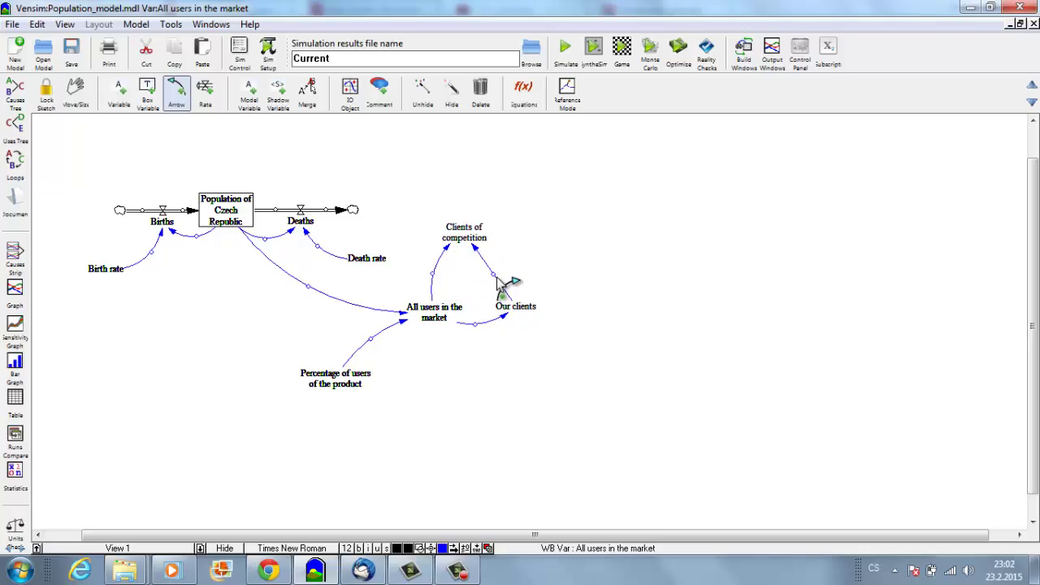
Define Clients of competition as All users in the market - Our clients
{"action": "left_click", "coordinate": [510, 292]}
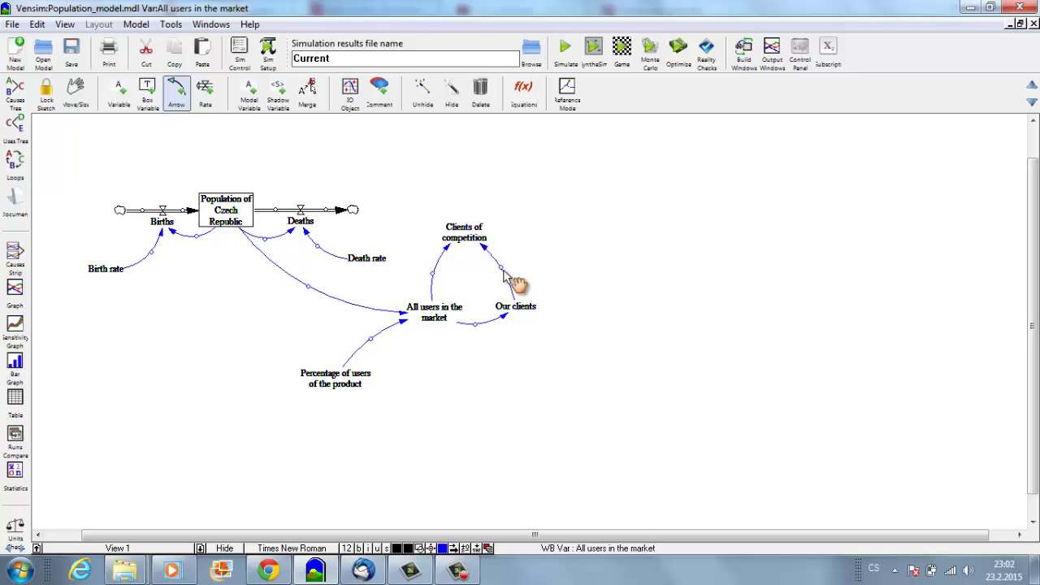
{"action": "left_click", "coordinate": [523, 91]}
{"action": "left_click", "coordinate": [464, 232]}
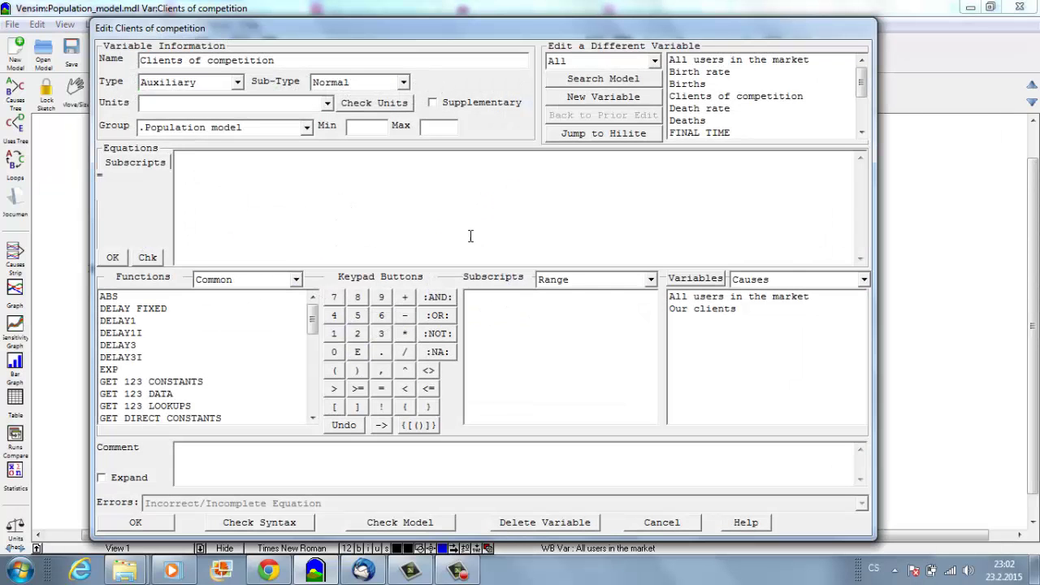
{"action": "left_click", "coordinate": [707, 297]}
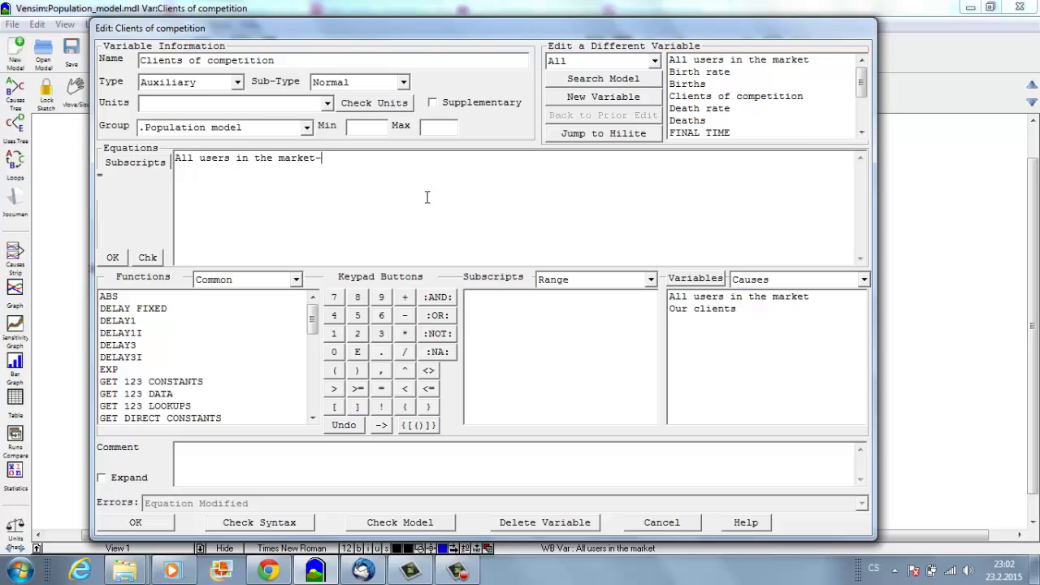
{"action": "type", "text": "-"}
{"action": "left_click", "coordinate": [709, 309]}
{"action": "left_click", "coordinate": [142, 524]}
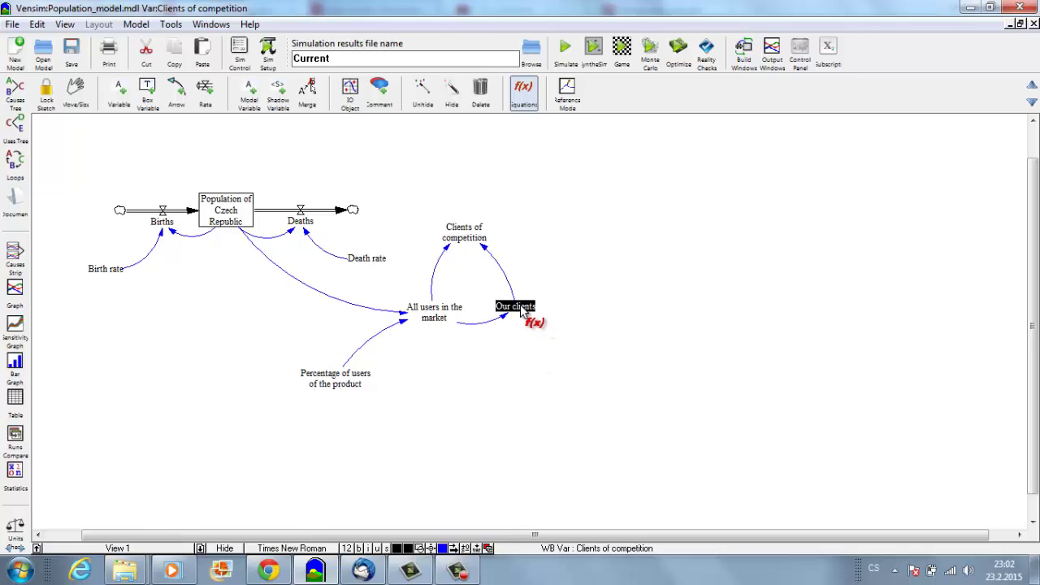
Add a Price constant set to 150, ranging 50–300 in steps of 10
{"action": "left_click", "coordinate": [119, 92]}
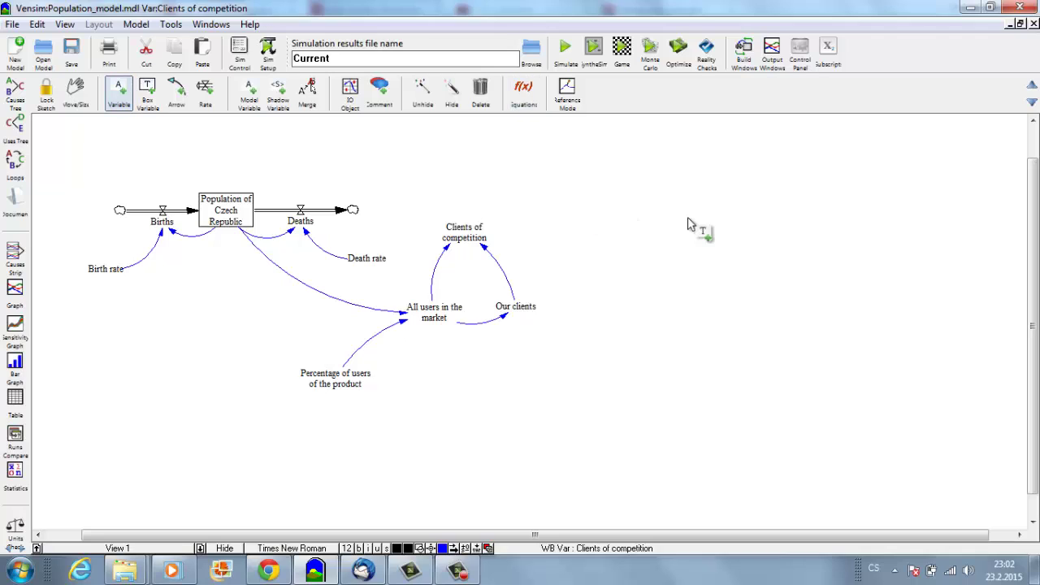
{"action": "left_click", "coordinate": [591, 209]}
{"action": "type", "text": "Price"}
{"action": "key", "text": "Return"}
{"action": "left_click", "coordinate": [525, 104]}
{"action": "left_click", "coordinate": [590, 209]}
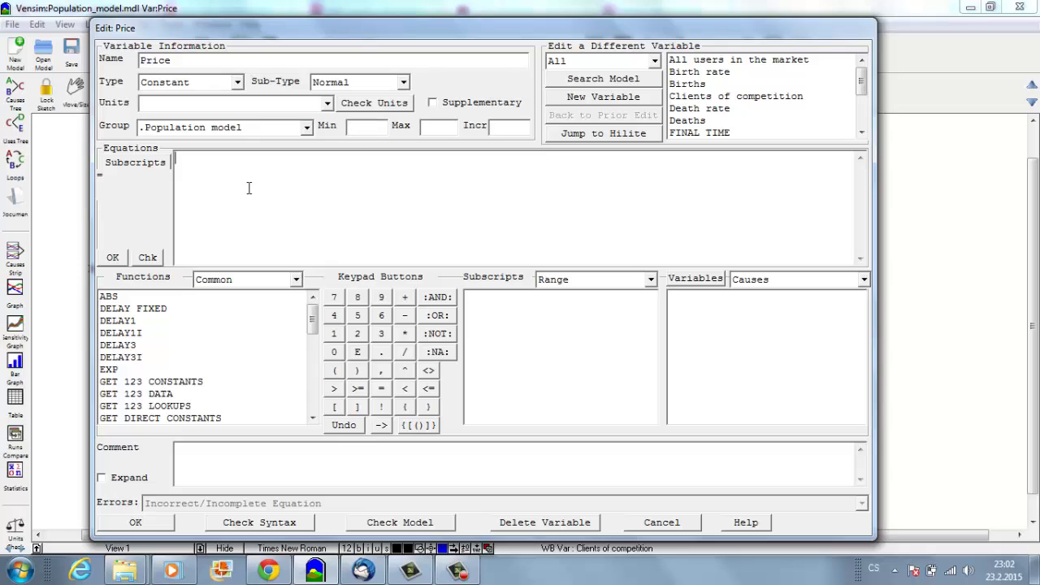
{"action": "type", "text": "150"}
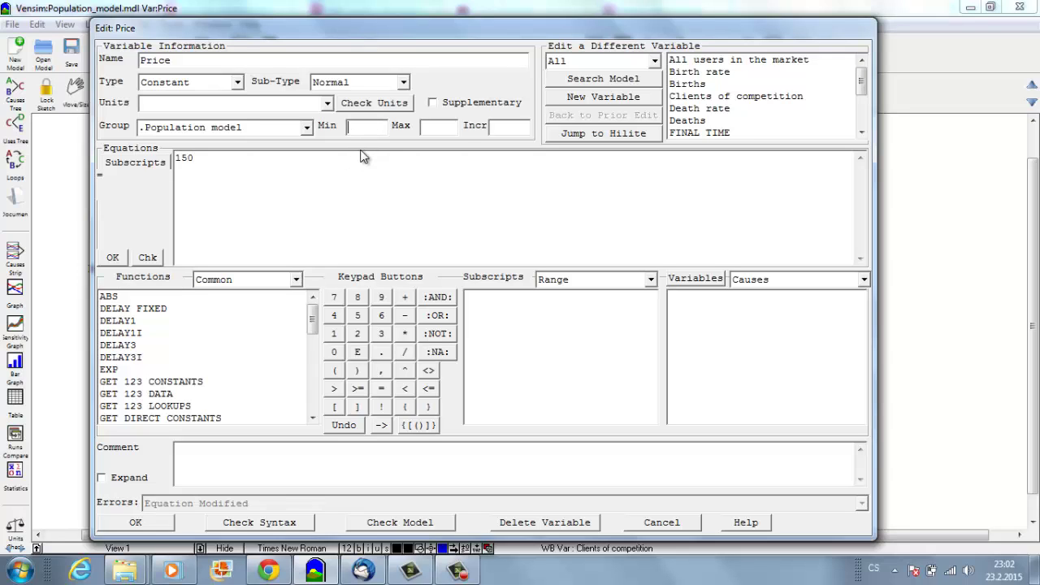
{"action": "type", "text": "50"}
{"action": "type", "text": "300"}
{"action": "left_click", "coordinate": [135, 523]}
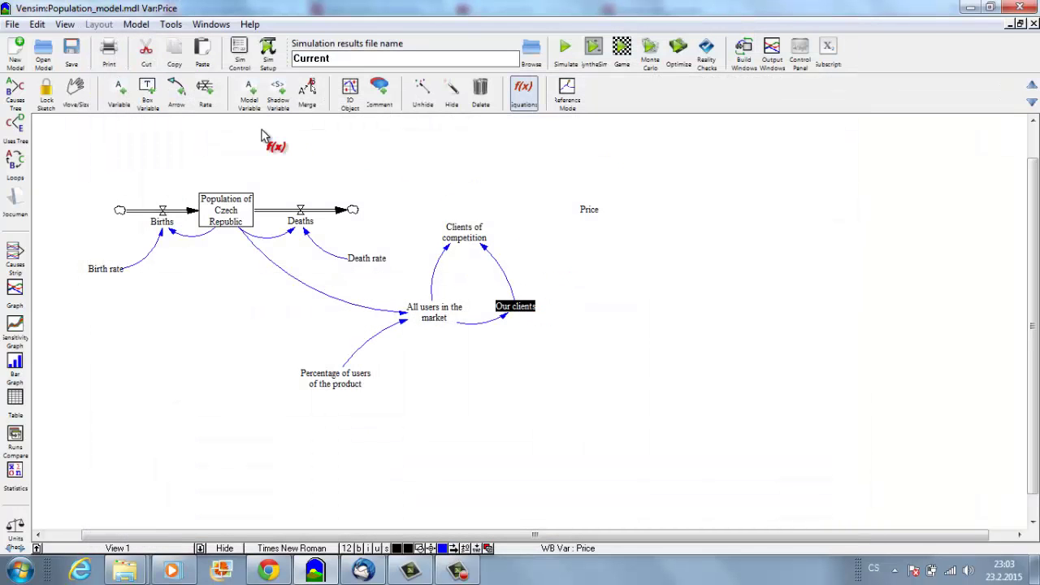
Add a variable named Price effect on demand below Price
{"action": "left_click", "coordinate": [119, 92]}
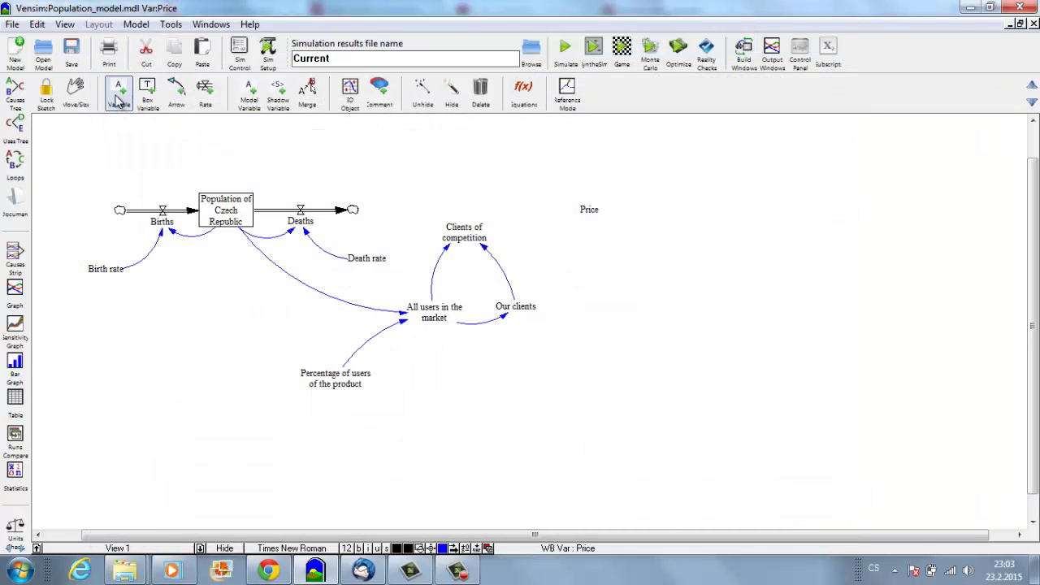
{"action": "left_click", "coordinate": [558, 259]}
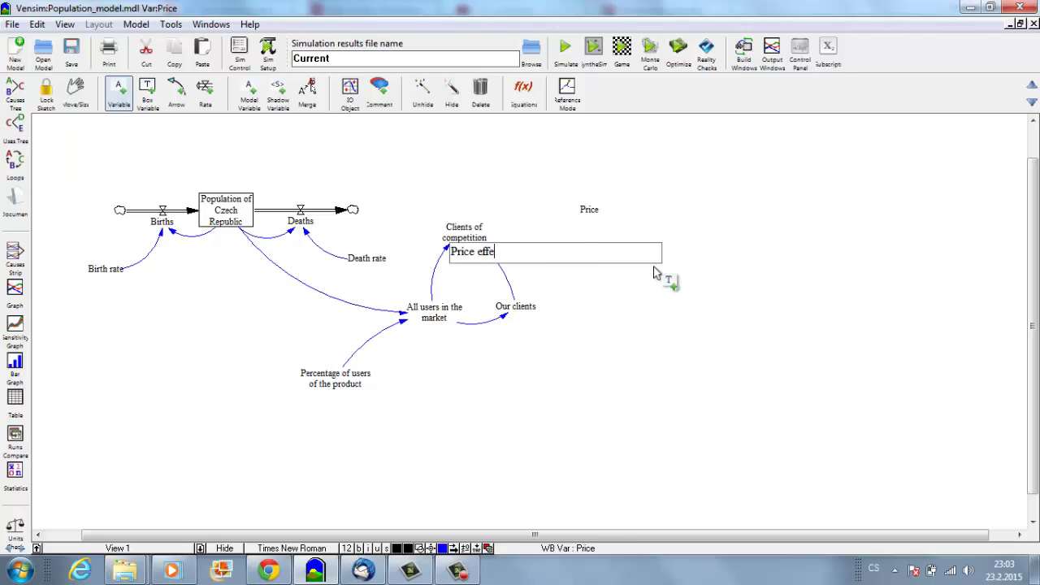
{"action": "type", "text": "Price effect on demand"}
{"action": "key", "text": "Return"}
Draw curved links from Price to Price effect on demand and from it to Our clients
{"action": "left_click", "coordinate": [186, 92]}
{"action": "left_click", "coordinate": [593, 213]}
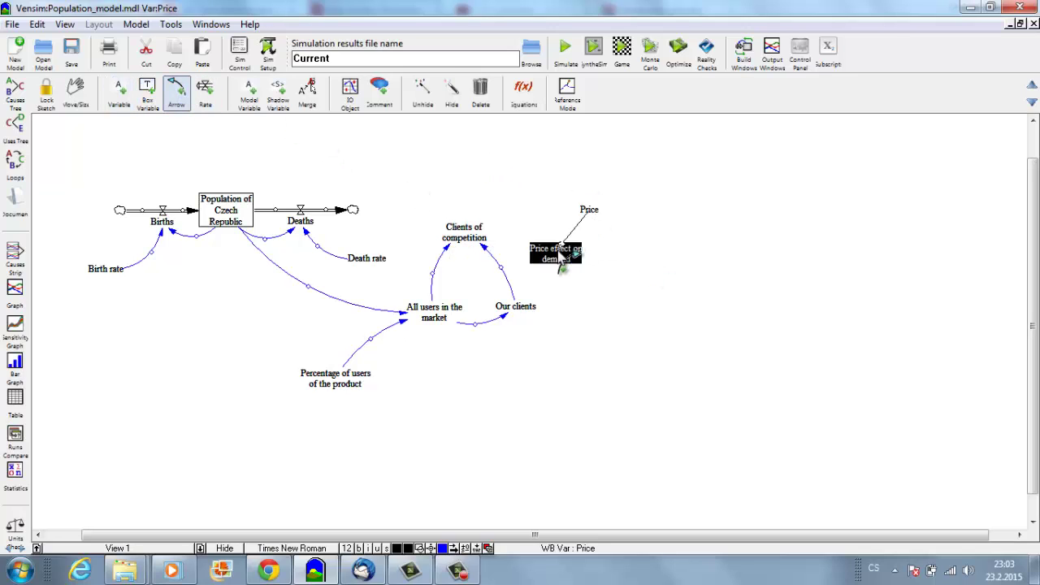
{"action": "left_click", "coordinate": [561, 255]}
{"action": "mouse_move", "coordinate": [576, 226]}
{"action": "left_mouse_down"}
{"action": "mouse_move", "coordinate": [561, 220]}
{"action": "mouse_move", "coordinate": [587, 238]}
{"action": "mouse_move", "coordinate": [561, 220]}
{"action": "left_mouse_up"}
{"action": "left_click", "coordinate": [558, 256]}
{"action": "left_click", "coordinate": [534, 314]}
{"action": "left_click_drag", "start_coordinate": [536, 278], "coordinate": [568, 290]}
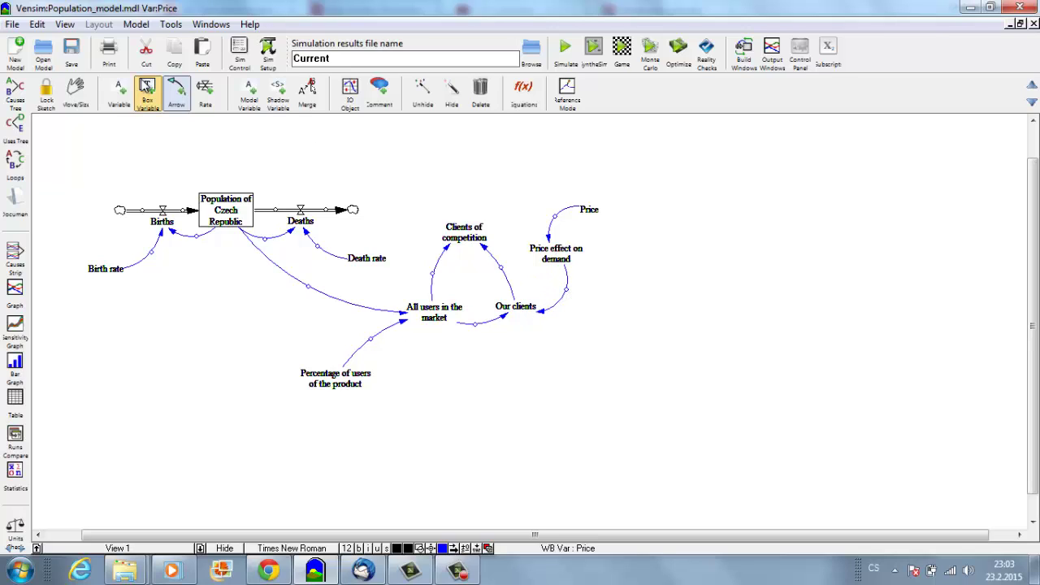
{"action": "left_click", "coordinate": [523, 90]}
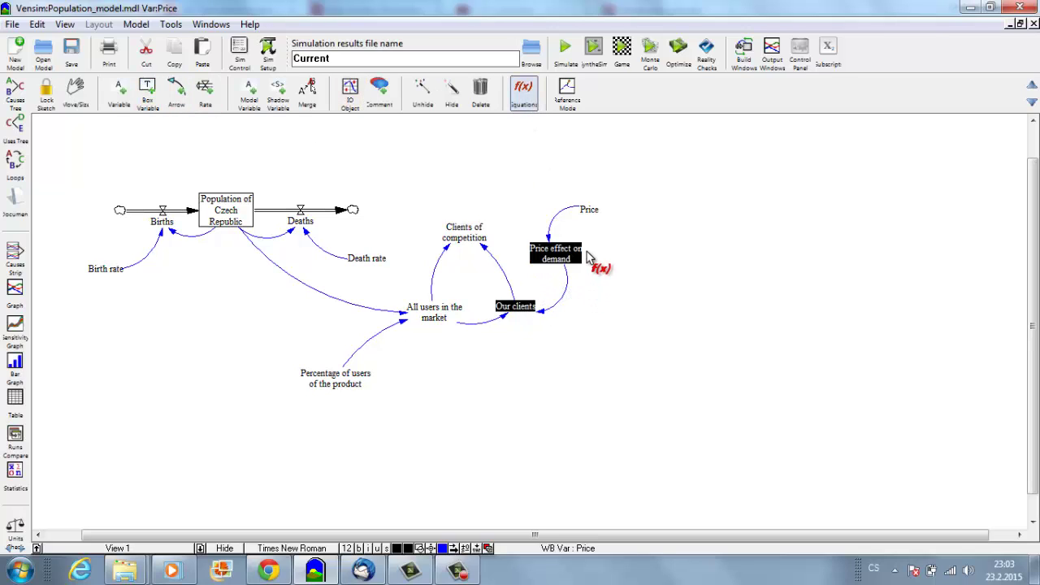
Change the sub-type of Price effect on demand to 'with Lookup'
{"action": "left_click", "coordinate": [559, 253]}
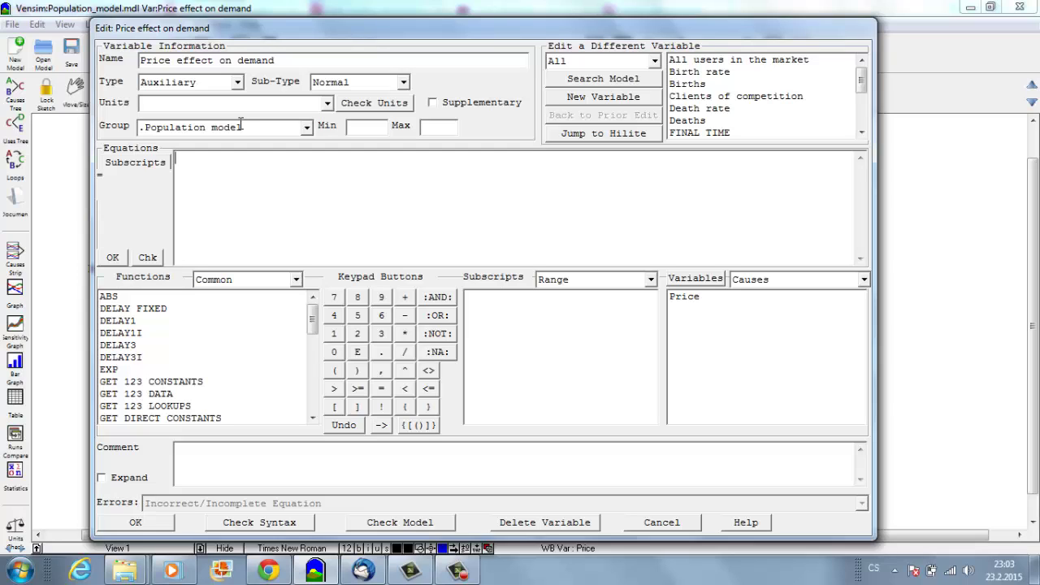
{"action": "left_click", "coordinate": [404, 83]}
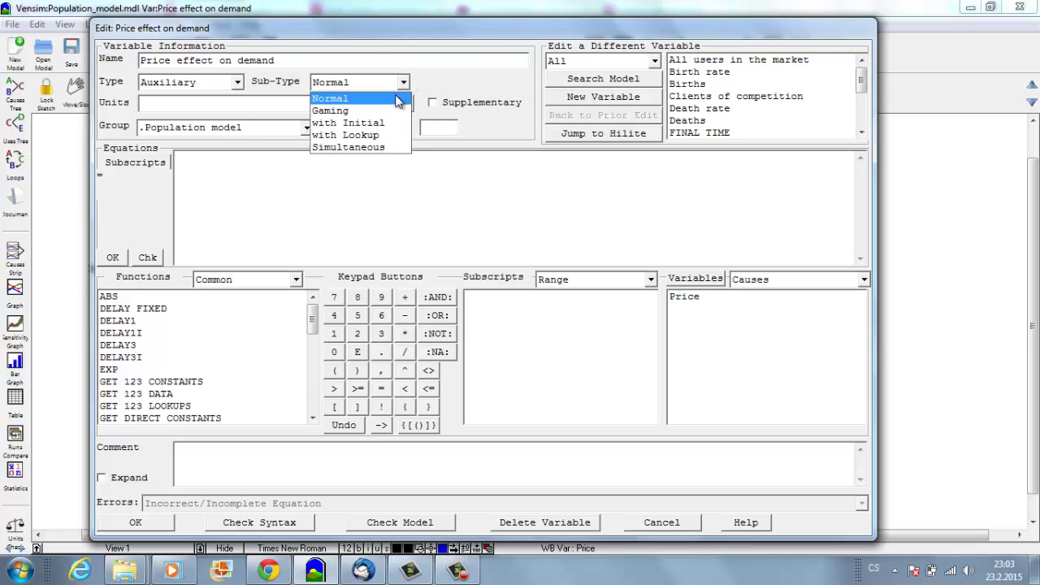
{"action": "left_click", "coordinate": [461, 76]}
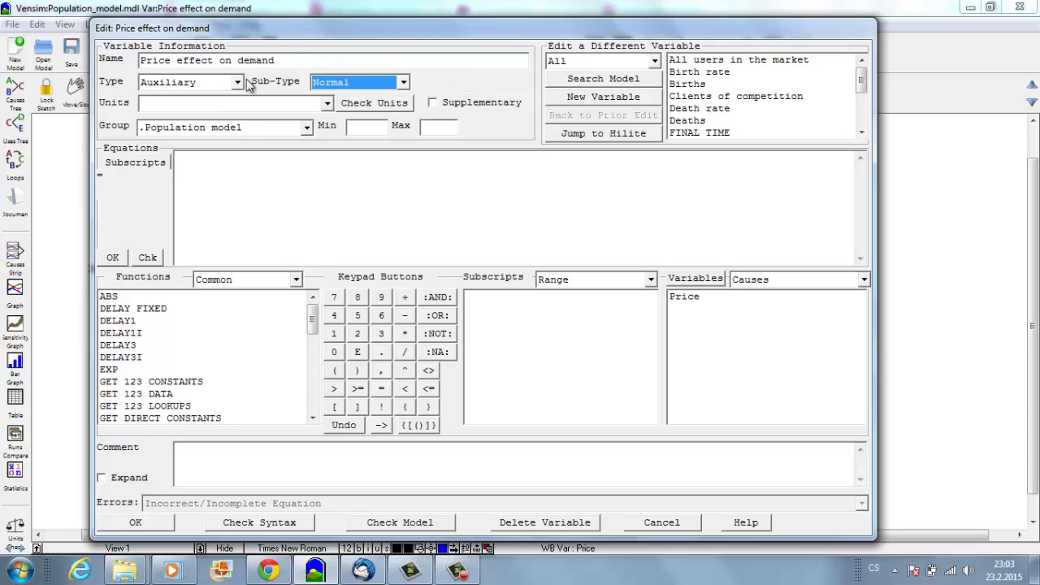
{"action": "left_click", "coordinate": [403, 84]}
{"action": "left_click", "coordinate": [362, 134]}
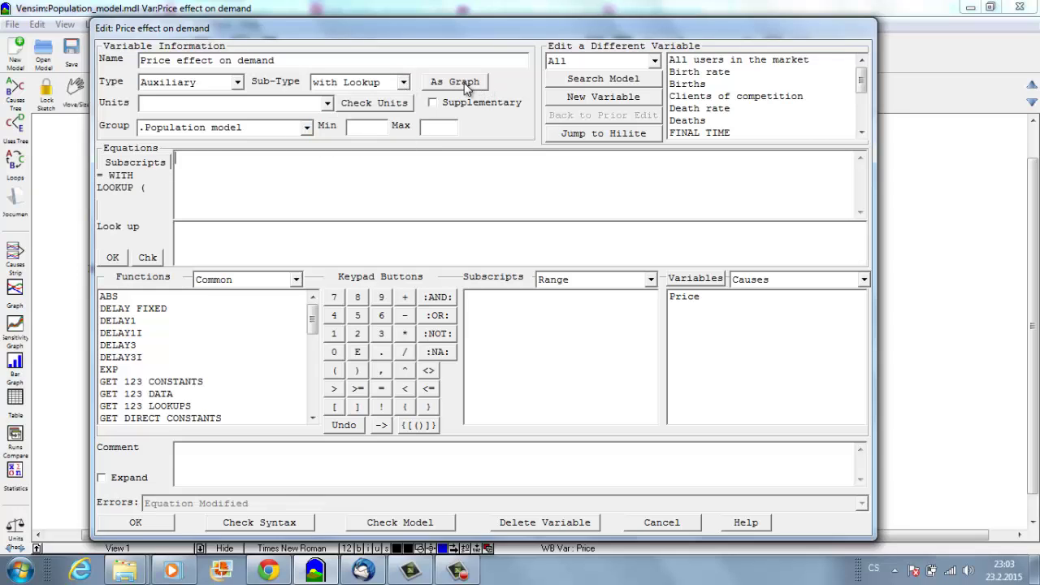
In the lookup graph, set endpoints (50,10) and (300,1) with X-min 50 and Y-min 1
{"action": "left_click", "coordinate": [466, 85]}
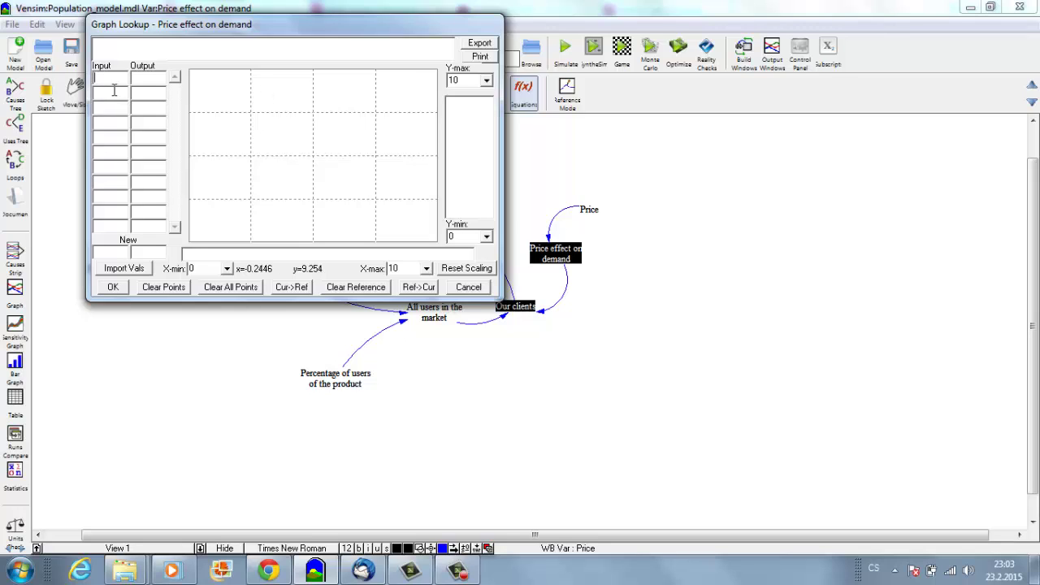
{"action": "key", "text": "Tab"}
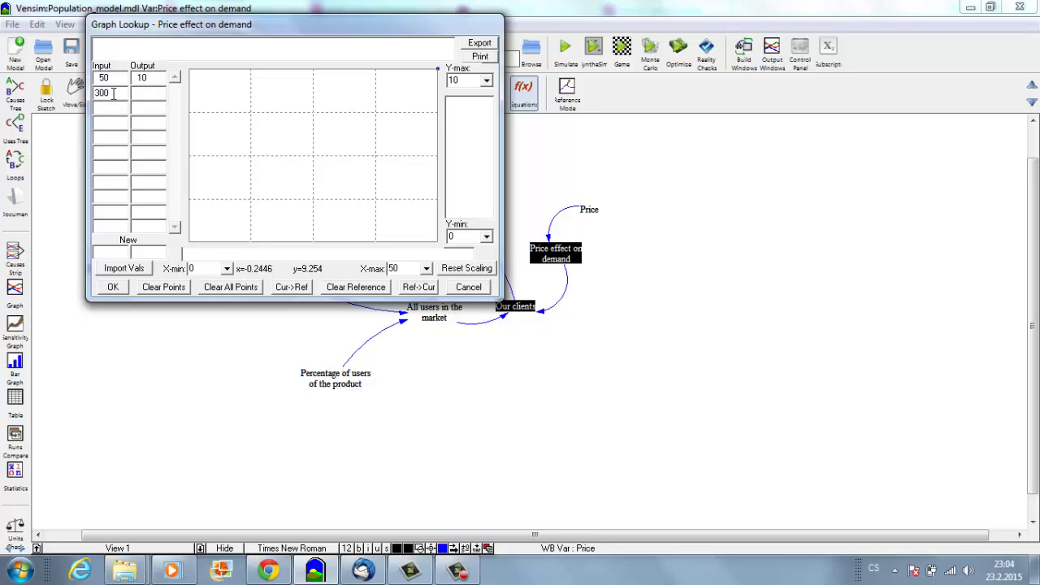
{"action": "left_click", "coordinate": [150, 93]}
{"action": "type", "text": "0"}
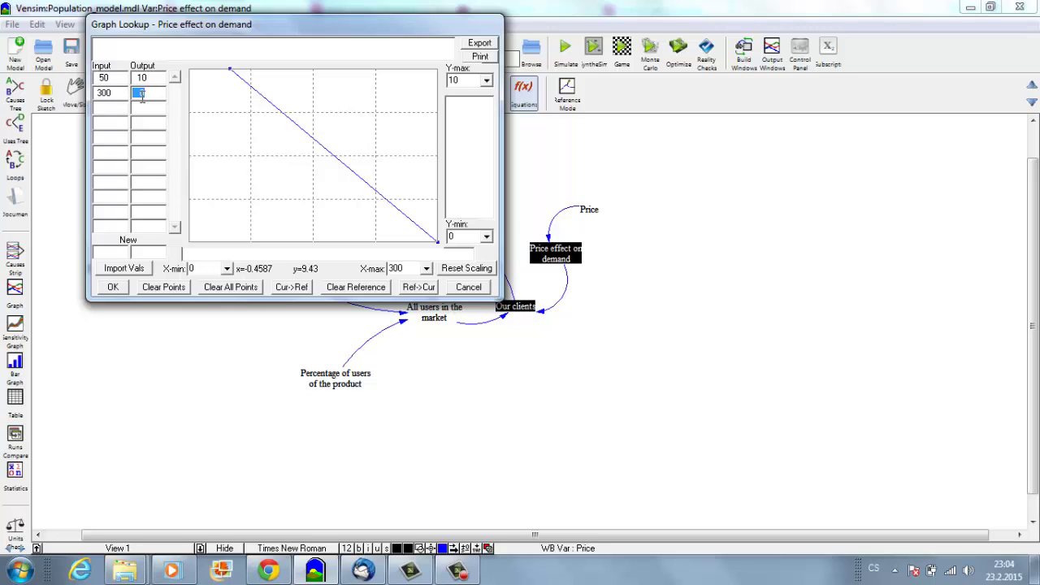
{"action": "key", "text": "Return"}
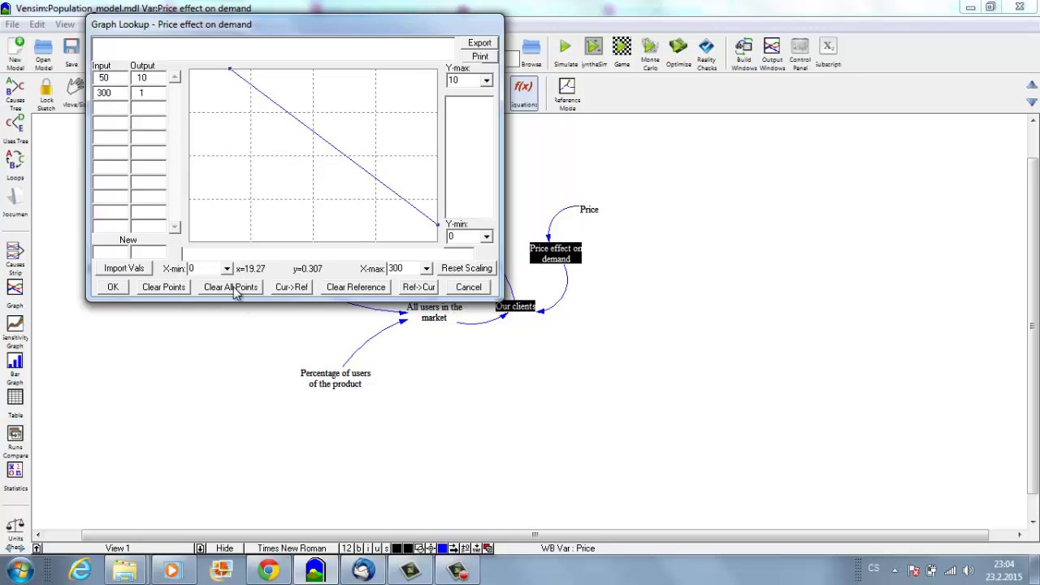
{"action": "left_click", "coordinate": [207, 269]}
{"action": "type", "text": "50"}
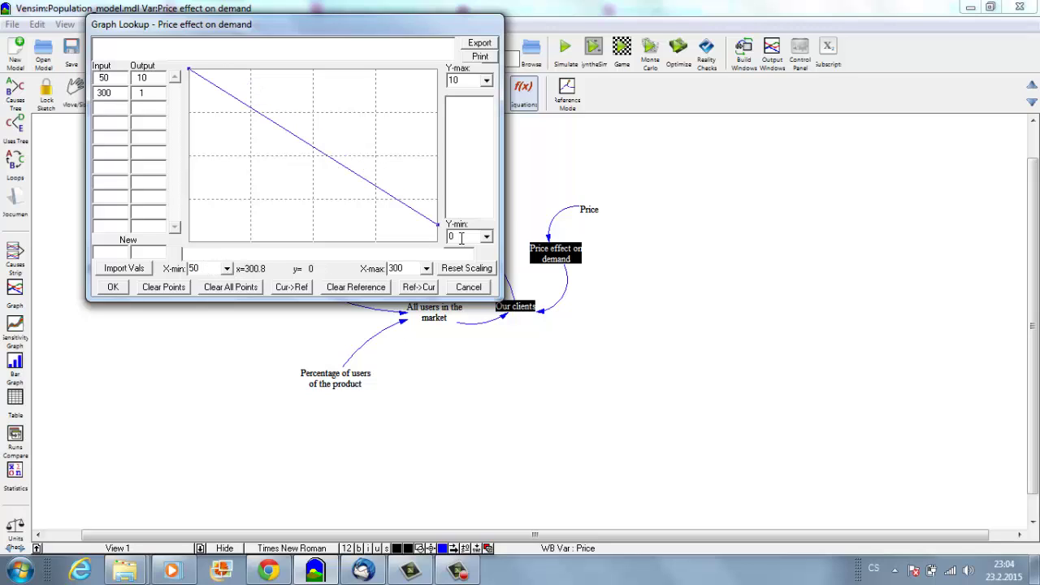
{"action": "left_click", "coordinate": [467, 238]}
{"action": "type", "text": "1"}
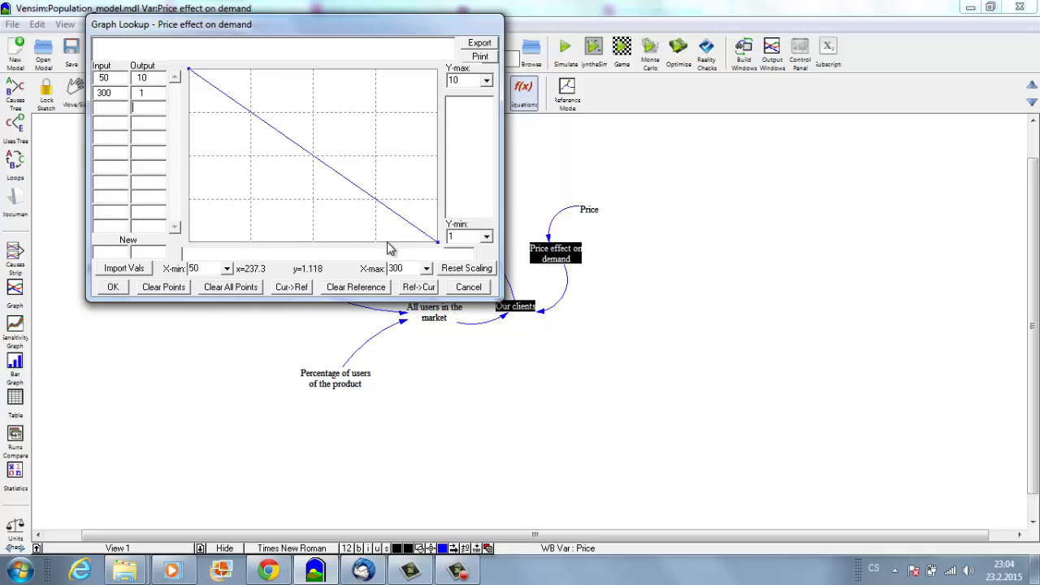
Add points tracing a falling S-curve: flat top, steep middle drop, flattening tail
{"action": "left_click", "coordinate": [212, 74]}
{"action": "left_click", "coordinate": [232, 78]}
{"action": "left_click", "coordinate": [254, 85]}
{"action": "left_click", "coordinate": [271, 91]}
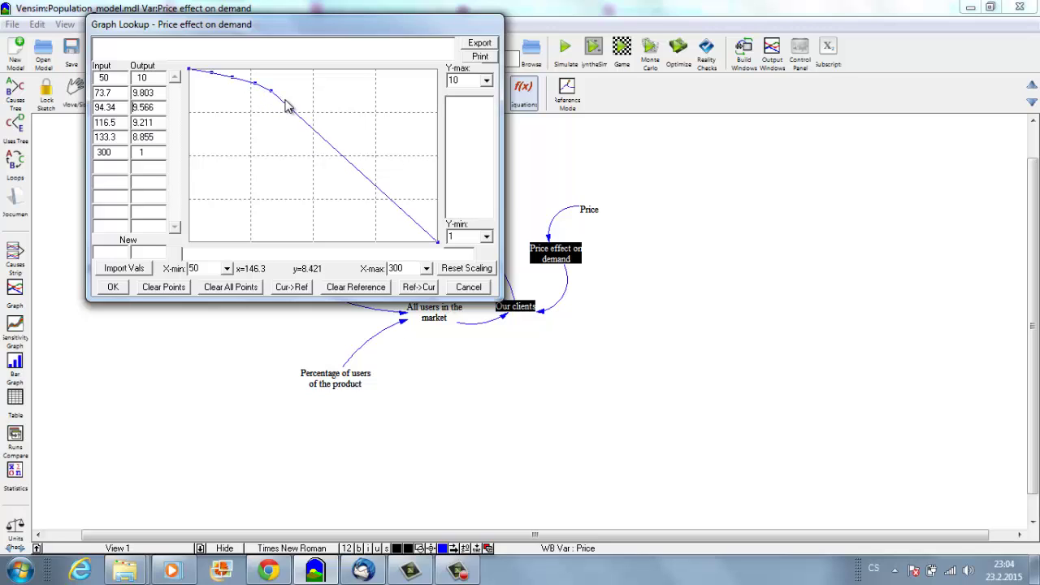
{"action": "left_click", "coordinate": [284, 100]}
{"action": "left_click", "coordinate": [295, 121]}
{"action": "left_click", "coordinate": [301, 136]}
{"action": "left_click", "coordinate": [307, 155]}
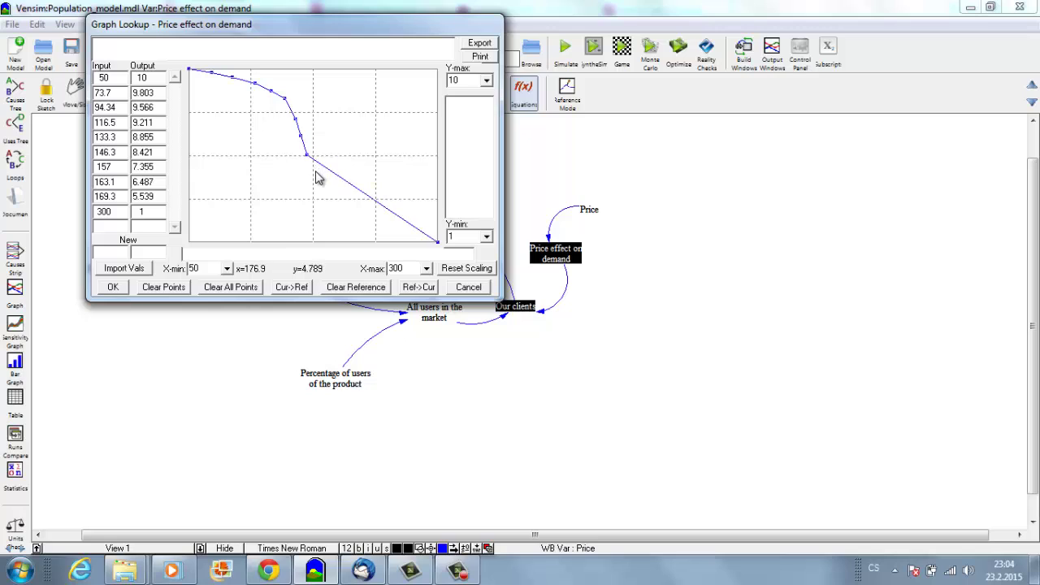
{"action": "left_click", "coordinate": [315, 169]}
{"action": "left_click", "coordinate": [325, 190]}
{"action": "left_click", "coordinate": [337, 203]}
{"action": "left_click", "coordinate": [354, 218]}
{"action": "left_click", "coordinate": [371, 228]}
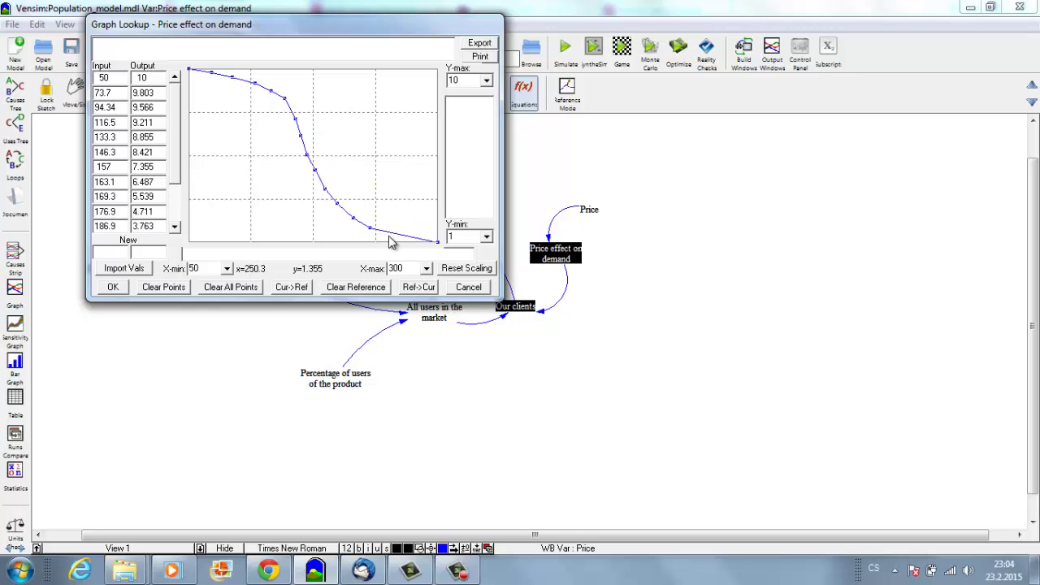
{"action": "left_click", "coordinate": [390, 235]}
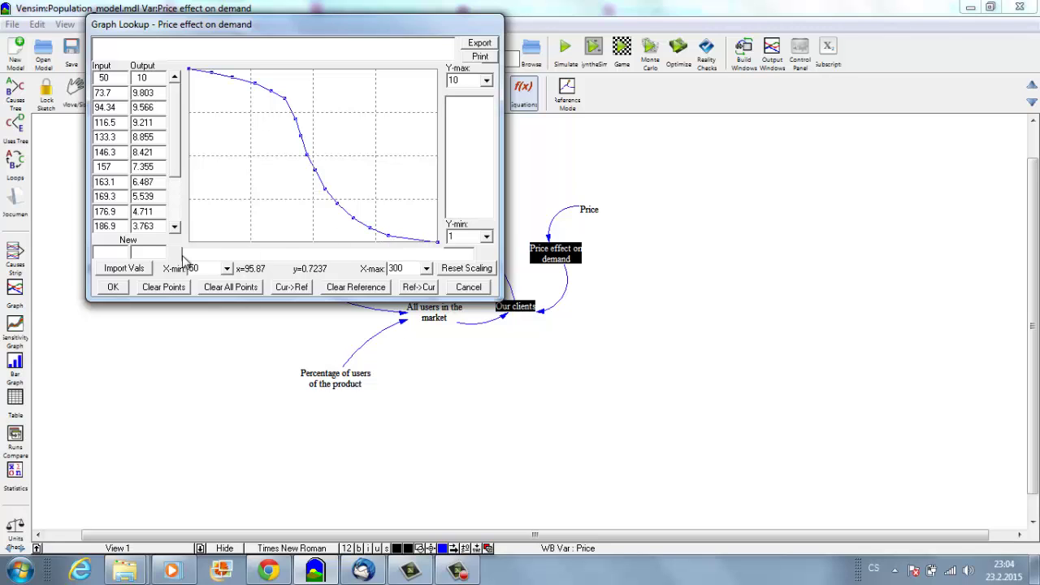
Accept the lookup curve and make Price the input of Price effect on demand
{"action": "left_click", "coordinate": [114, 288]}
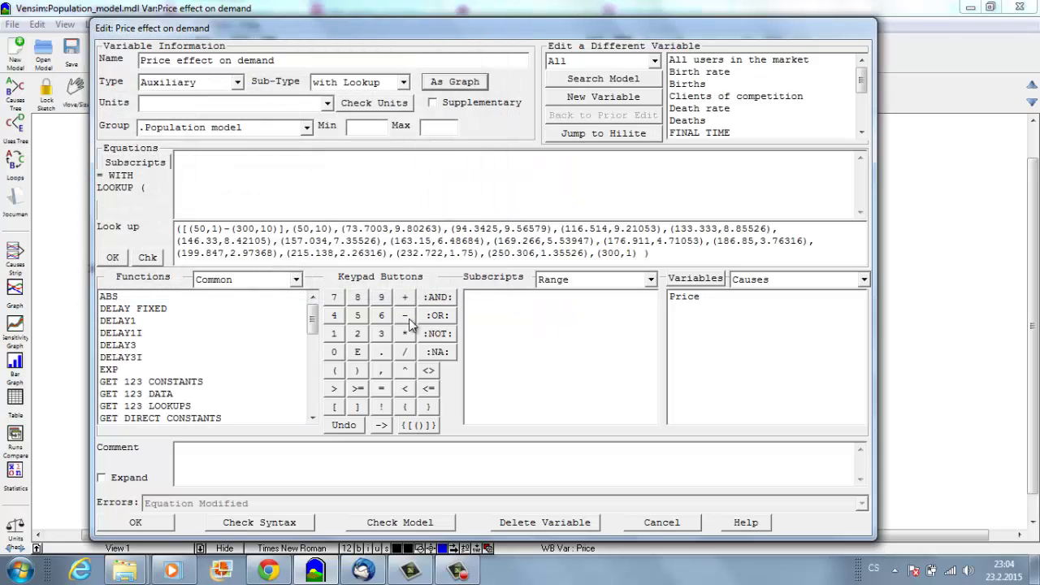
{"action": "left_click", "coordinate": [685, 297]}
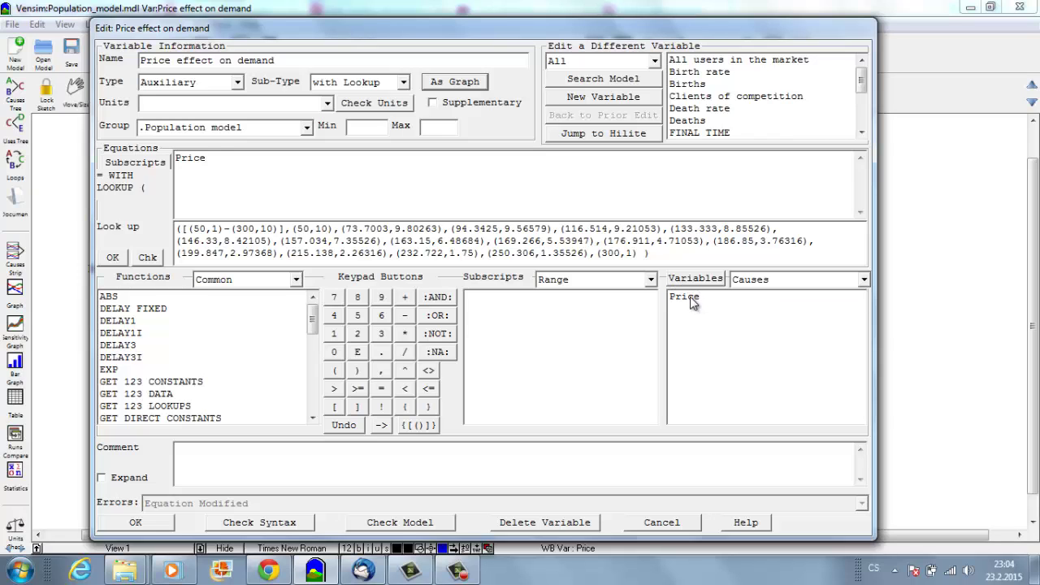
{"action": "left_click", "coordinate": [140, 523]}
Define Our clients as All users in the market*(Price effect on demand/10)
{"action": "left_click", "coordinate": [514, 307]}
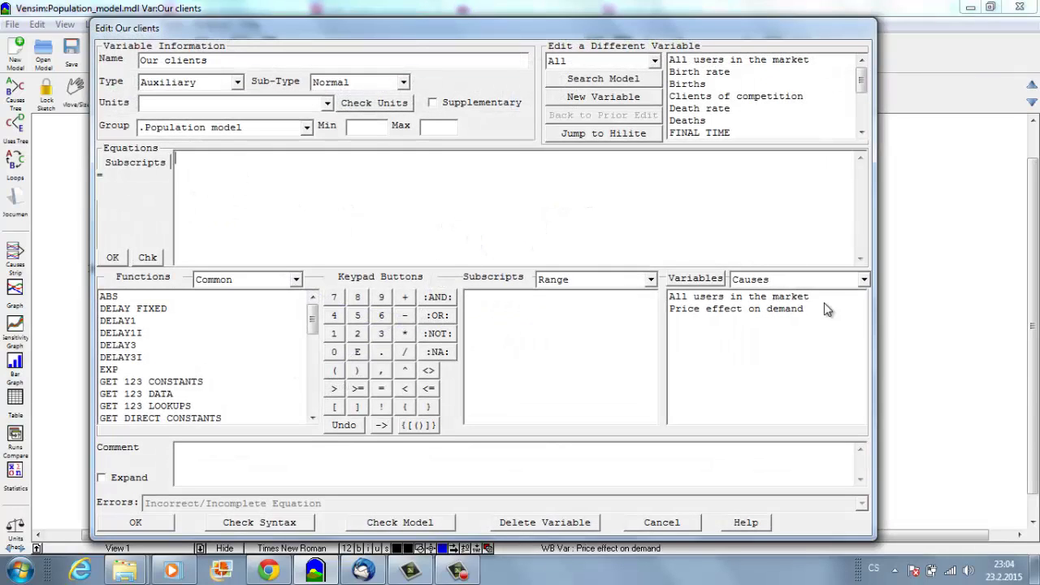
{"action": "left_click", "coordinate": [695, 303]}
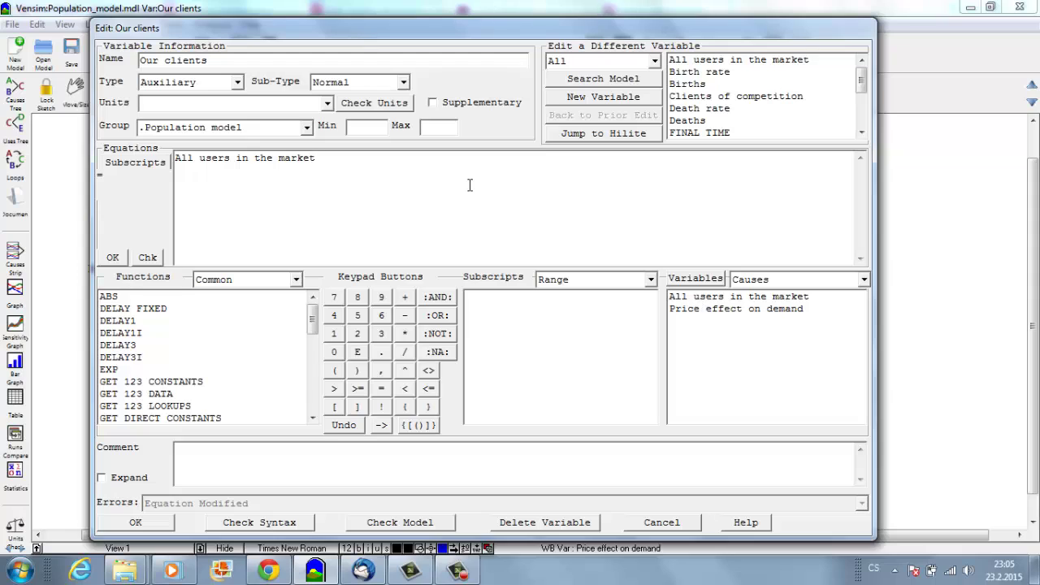
{"action": "type", "text": "*"}
{"action": "left_click", "coordinate": [703, 310]}
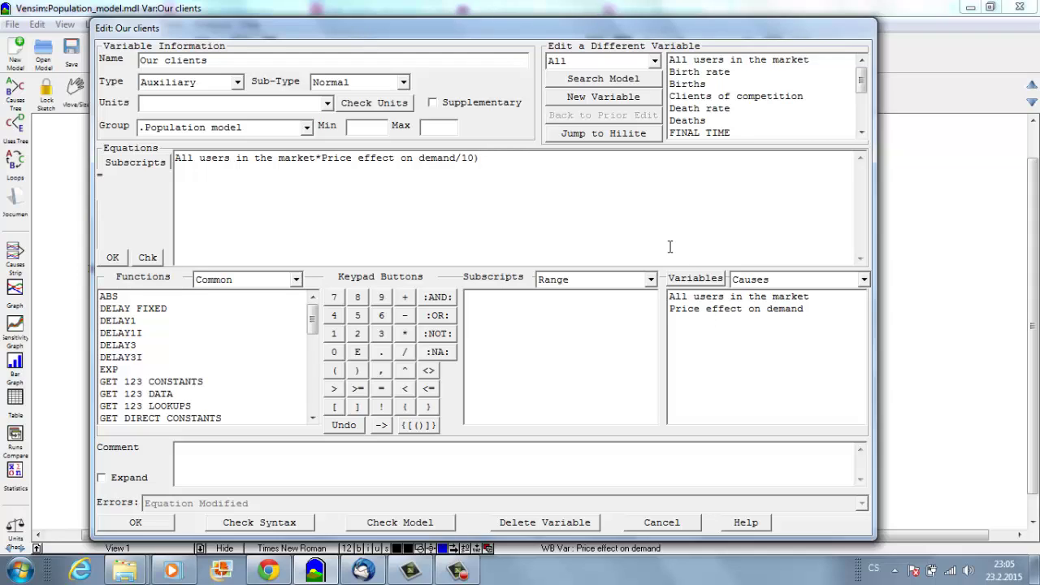
{"action": "left_click", "coordinate": [322, 158]}
{"action": "type", "text": "("}
{"action": "left_click", "coordinate": [142, 522]}
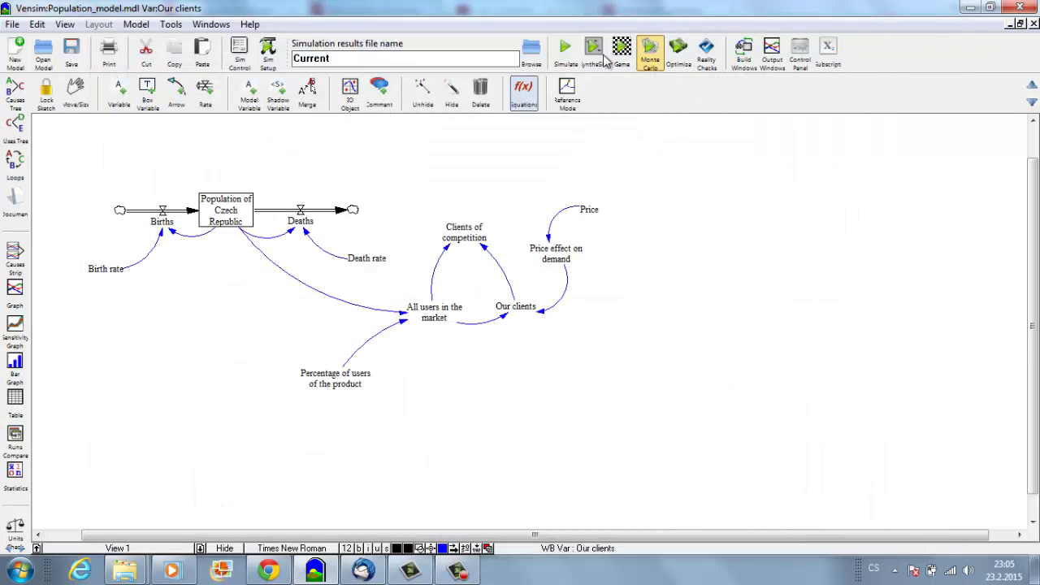
Place an output graph object showing the auxiliary variable Our clients
{"action": "left_click", "coordinate": [349, 91]}
{"action": "left_click", "coordinate": [624, 140]}
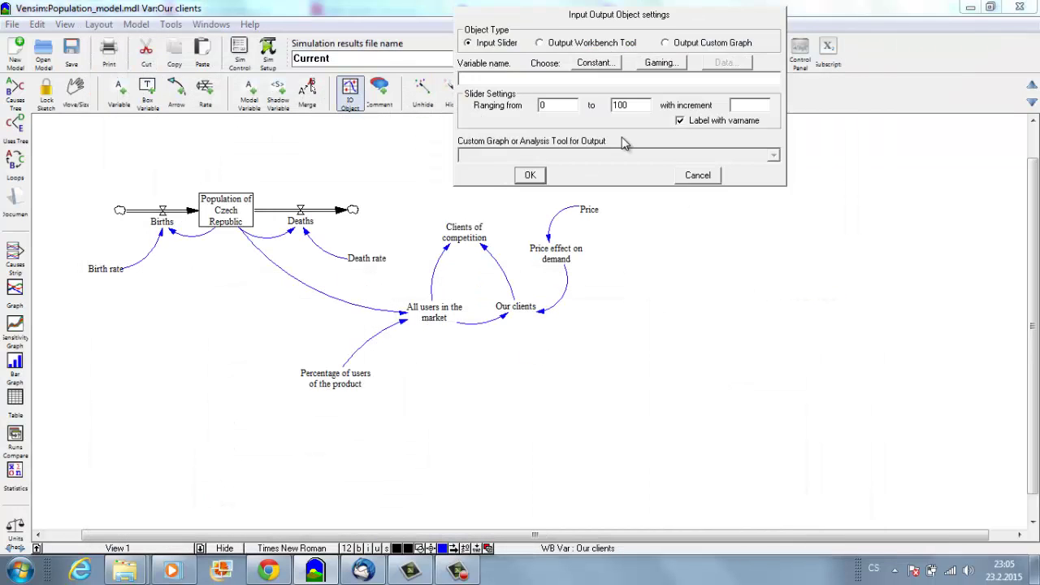
{"action": "left_click", "coordinate": [542, 44]}
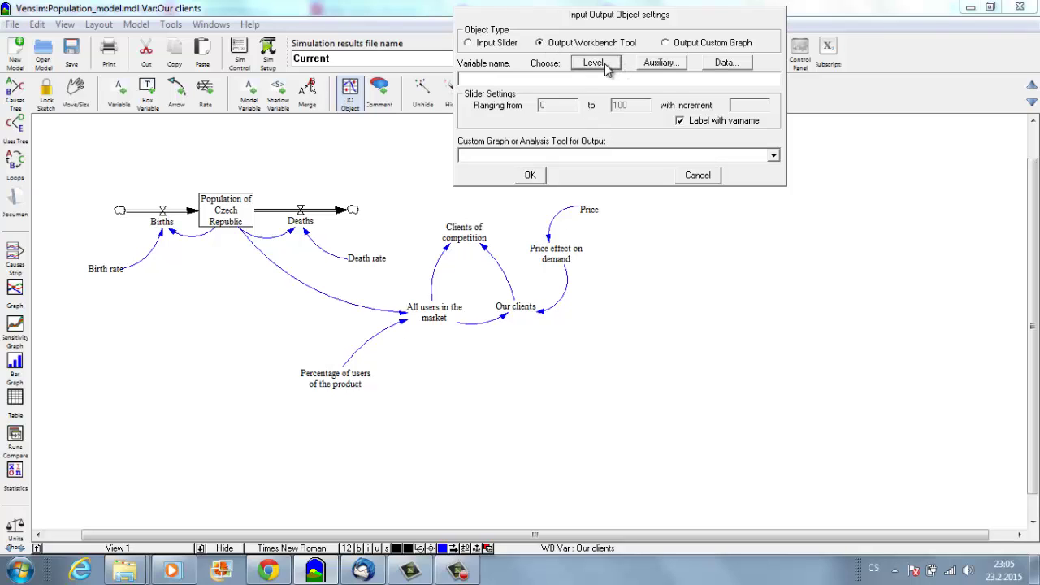
{"action": "left_click", "coordinate": [604, 63]}
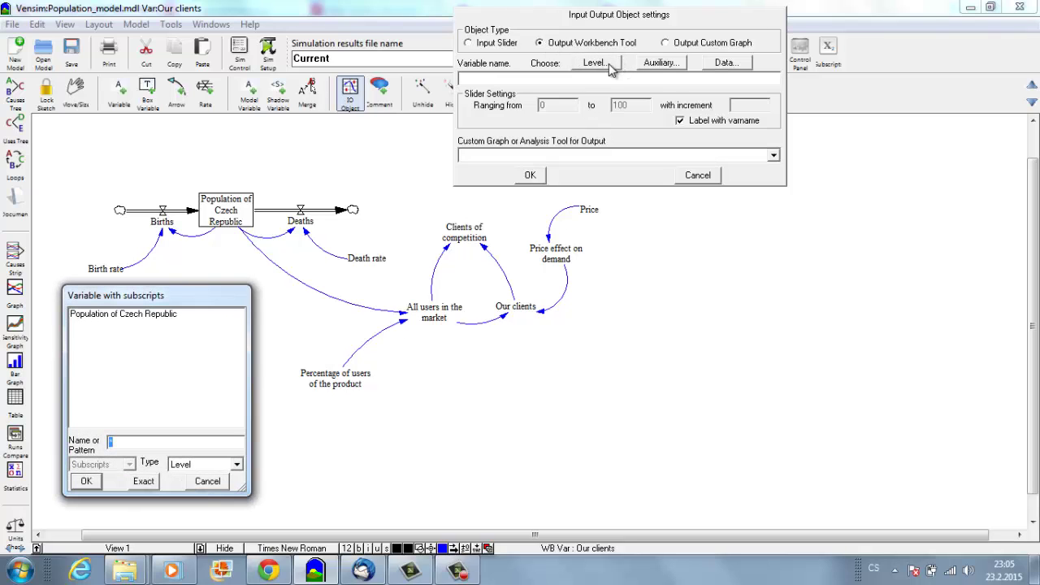
{"action": "left_click", "coordinate": [207, 481]}
{"action": "left_click", "coordinate": [658, 63]}
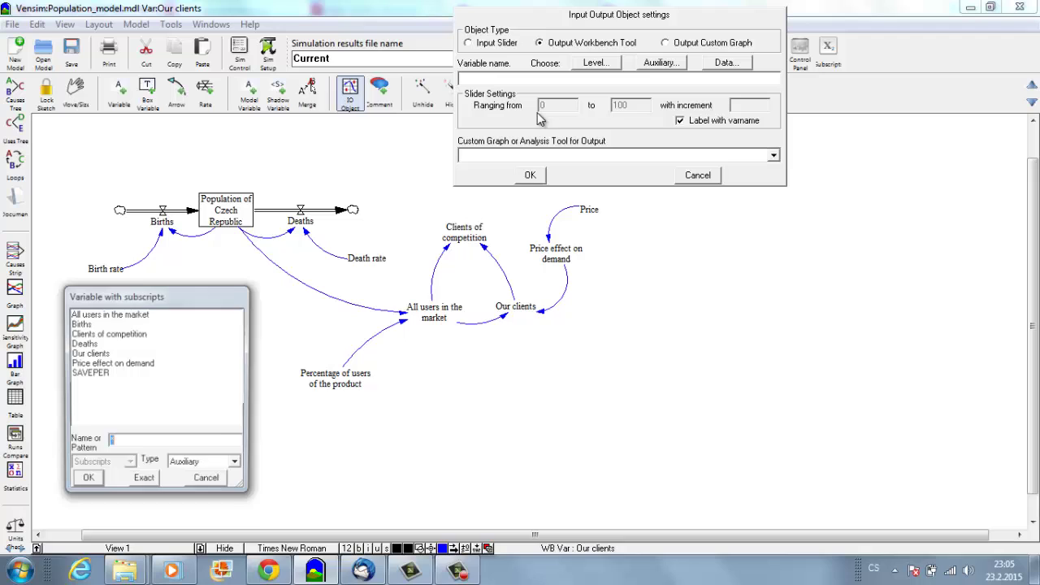
{"action": "left_click", "coordinate": [91, 354]}
{"action": "left_click", "coordinate": [87, 481]}
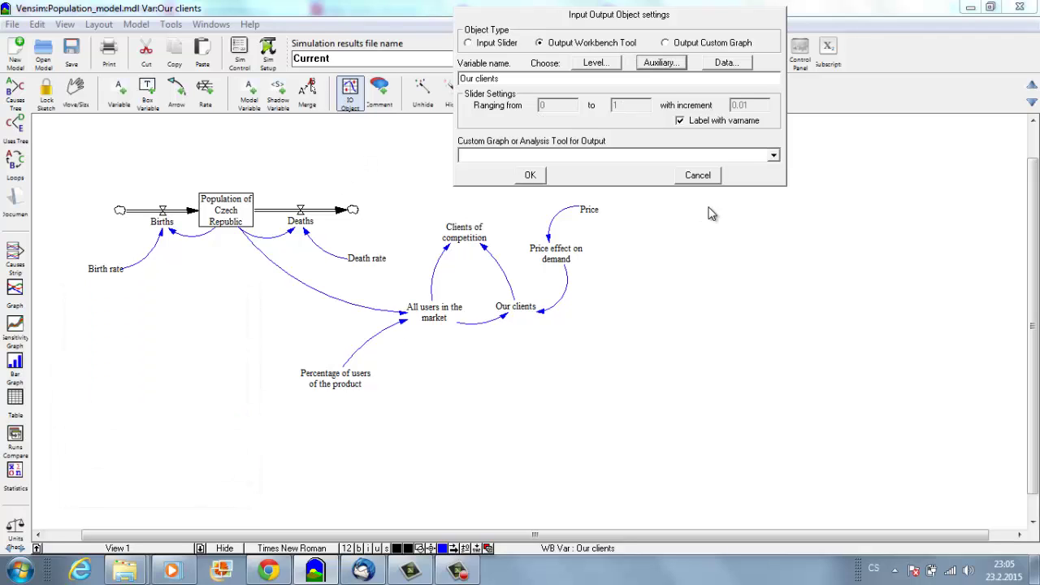
{"action": "left_click", "coordinate": [775, 155]}
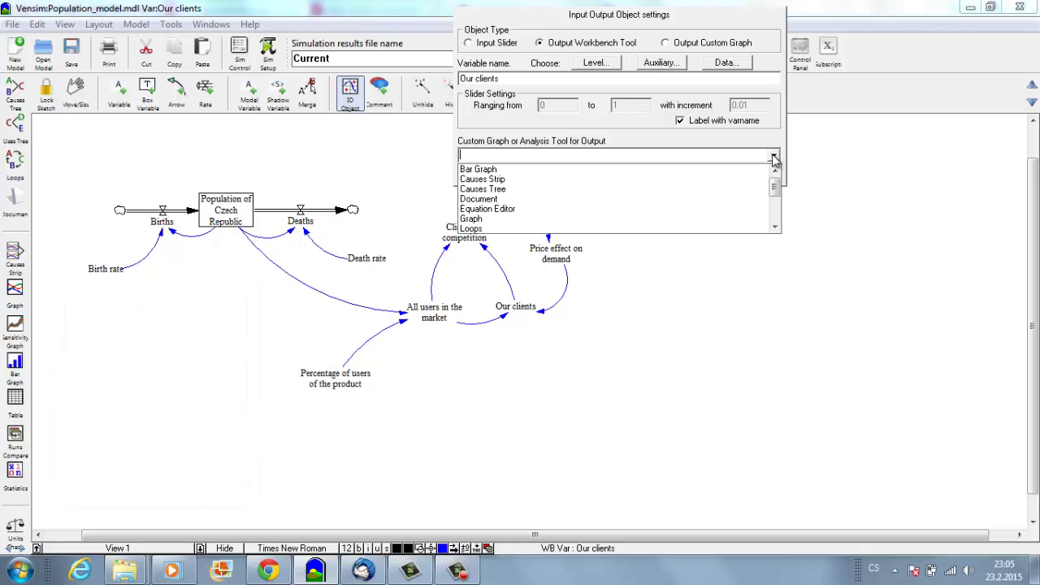
{"action": "left_click", "coordinate": [582, 221]}
{"action": "left_click", "coordinate": [533, 177]}
Move the Our clients graph right of the diagram, enlarge it, and start SyntheSim
{"action": "left_click_drag", "start_coordinate": [644, 179], "coordinate": [714, 243]}
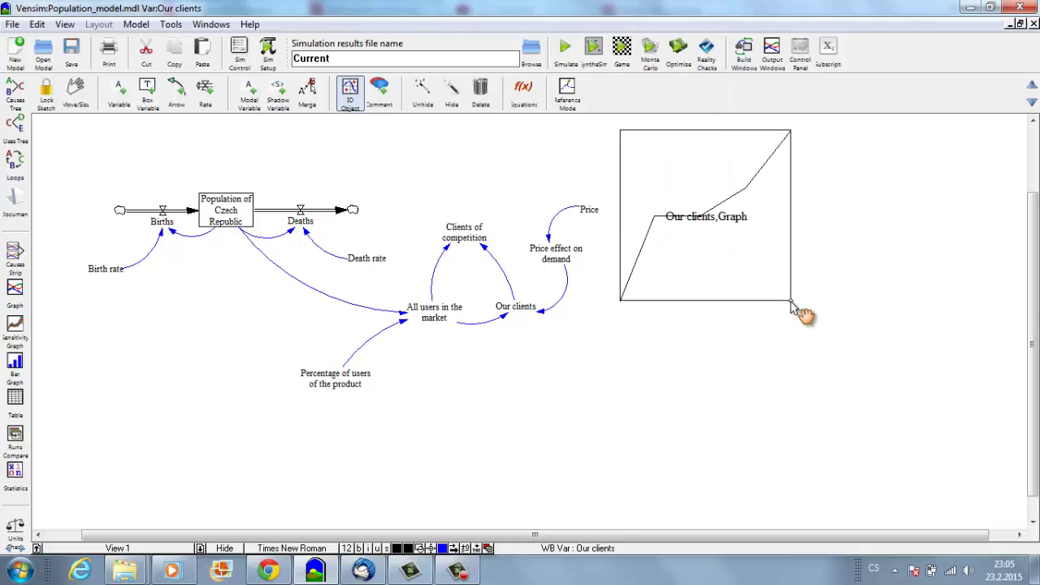
{"action": "left_click_drag", "start_coordinate": [802, 309], "coordinate": [1001, 453]}
{"action": "left_click", "coordinate": [593, 50]}
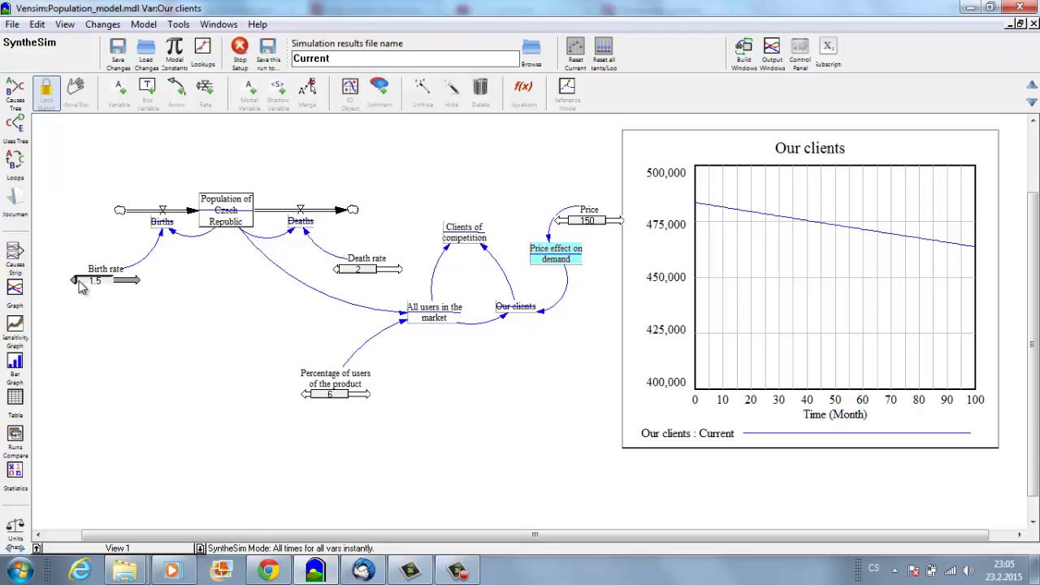
Raise Birth rate to 2.5 and lower Price to 50 using the SyntheSim sliders
{"action": "left_click_drag", "start_coordinate": [79, 286], "coordinate": [84, 287]}
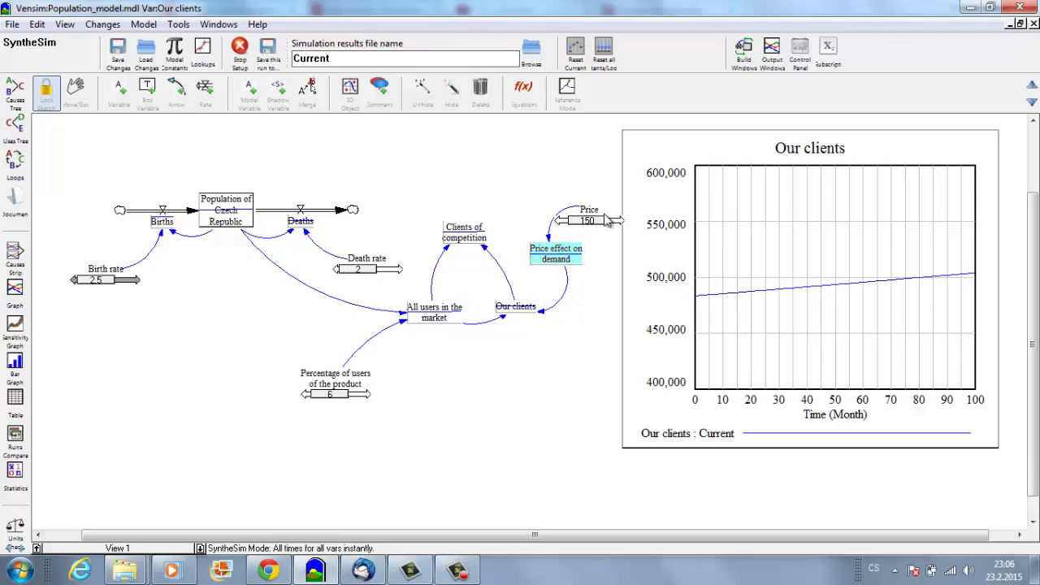
{"action": "left_click_drag", "start_coordinate": [608, 219], "coordinate": [552, 232]}
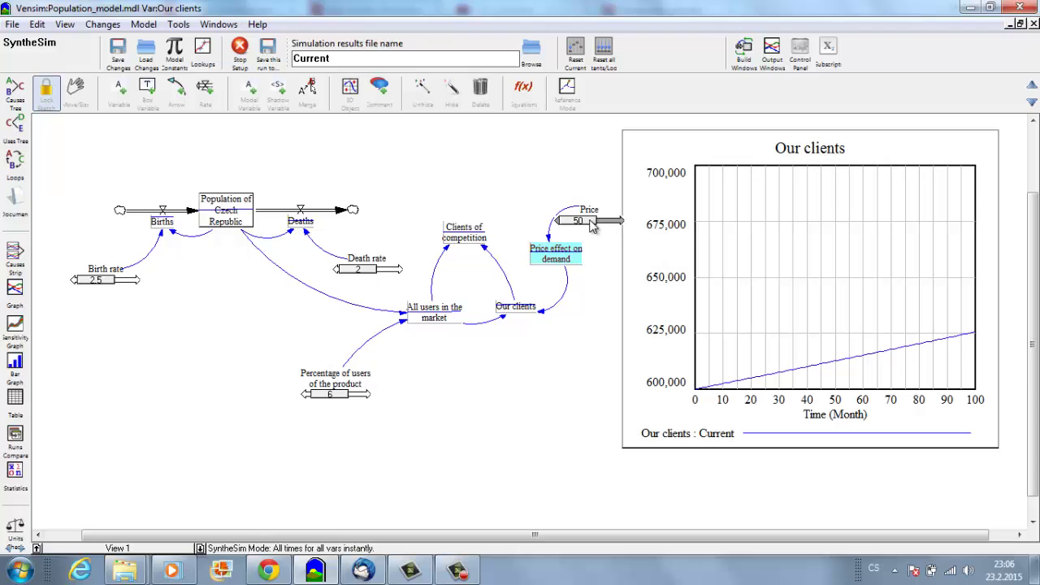
Raise Price through 150, 180 and 250 to 300, dropping Our clients to about 60,000–62,500, then stop SyntheSim
{"action": "mouse_move", "coordinate": [595, 222]}
{"action": "left_mouse_down"}
{"action": "mouse_move", "coordinate": [566, 226]}
{"action": "mouse_move", "coordinate": [587, 228]}
{"action": "left_mouse_up"}
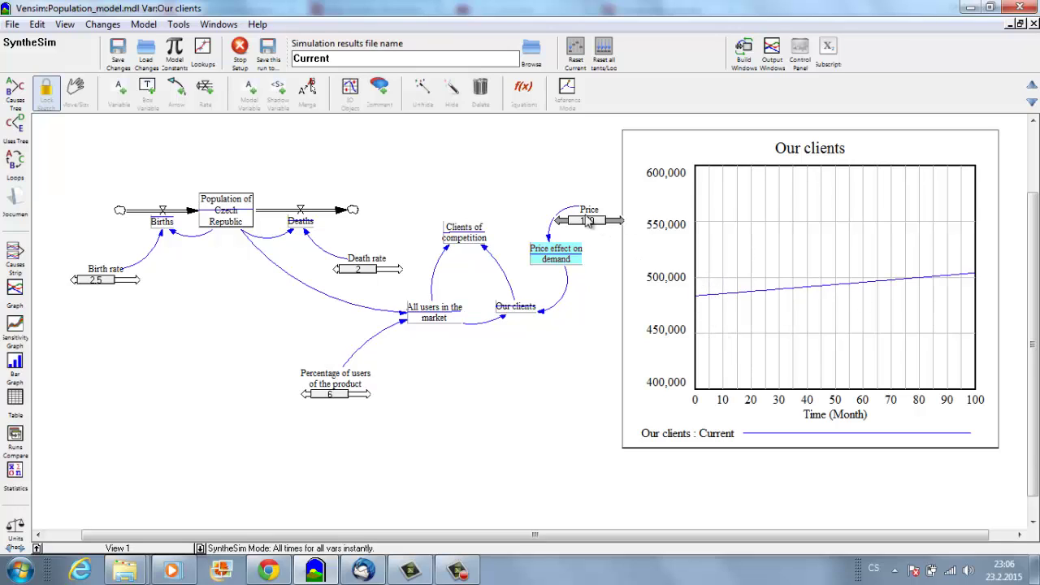
{"action": "left_click_drag", "start_coordinate": [582, 226], "coordinate": [592, 230]}
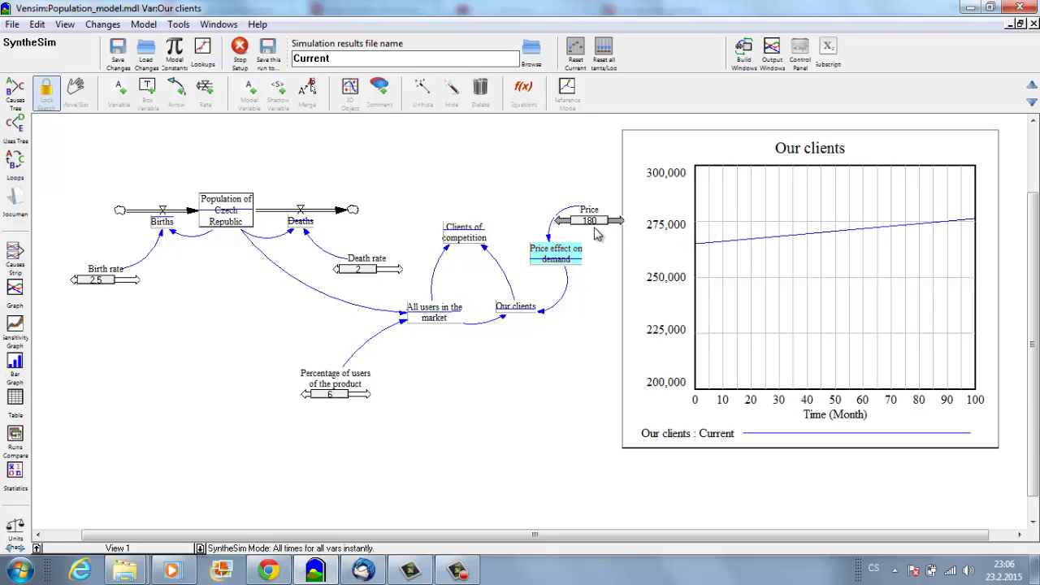
{"action": "left_click_drag", "start_coordinate": [595, 233], "coordinate": [612, 236]}
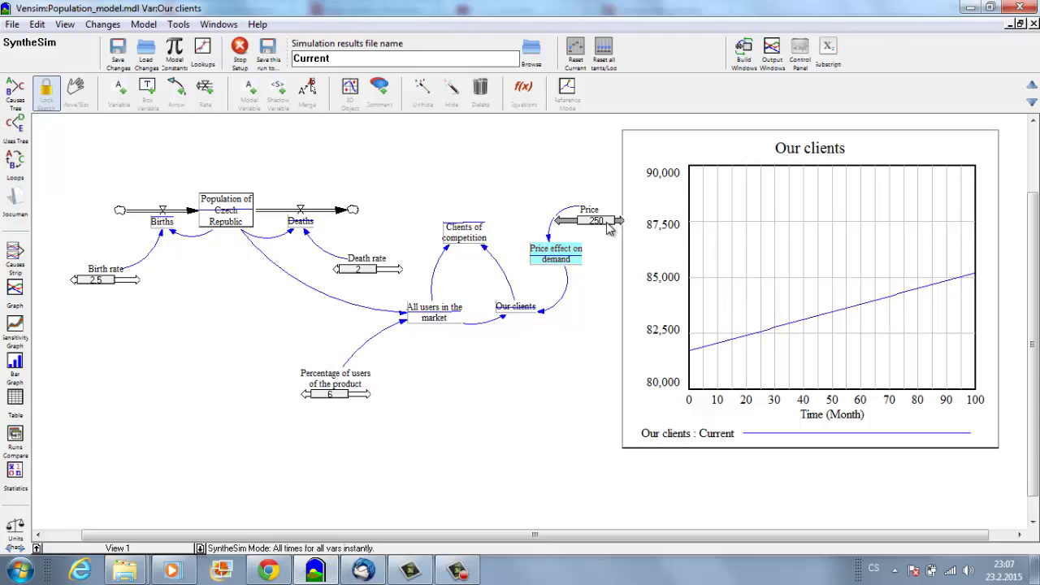
{"action": "left_click_drag", "start_coordinate": [605, 228], "coordinate": [625, 231]}
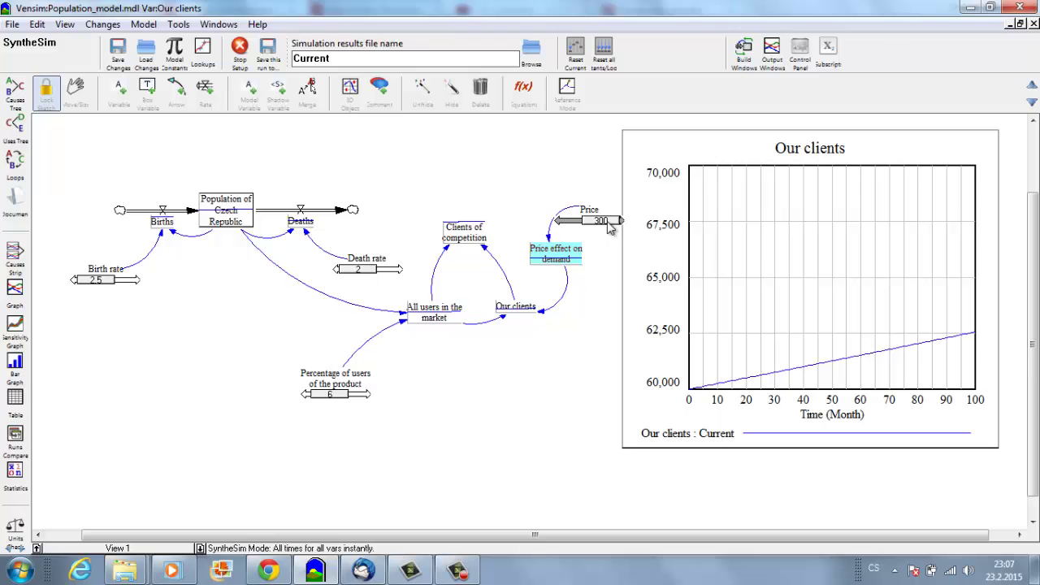
{"action": "left_click", "coordinate": [240, 50]}
View the Price effect on demand lookup graph, from 10 at price 50 to 1 at 300, and cancel unchanged
{"action": "left_click", "coordinate": [524, 93]}
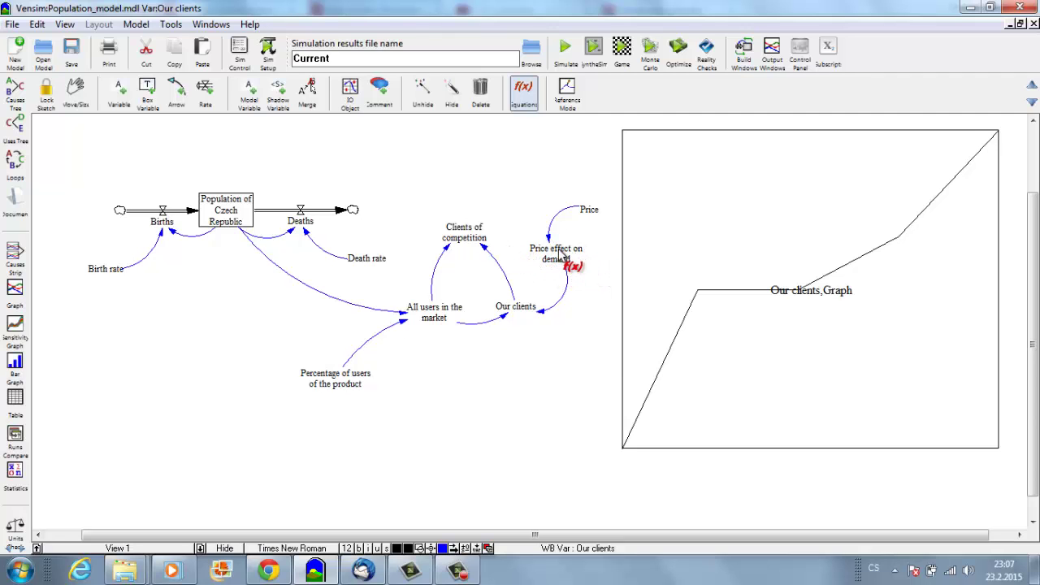
{"action": "left_click", "coordinate": [559, 255]}
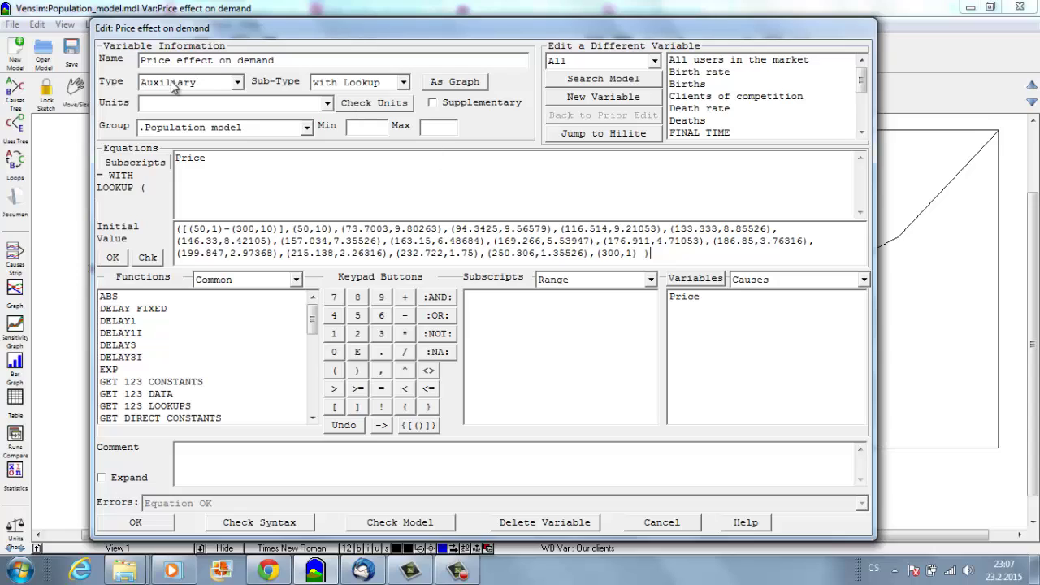
{"action": "left_click", "coordinate": [404, 83]}
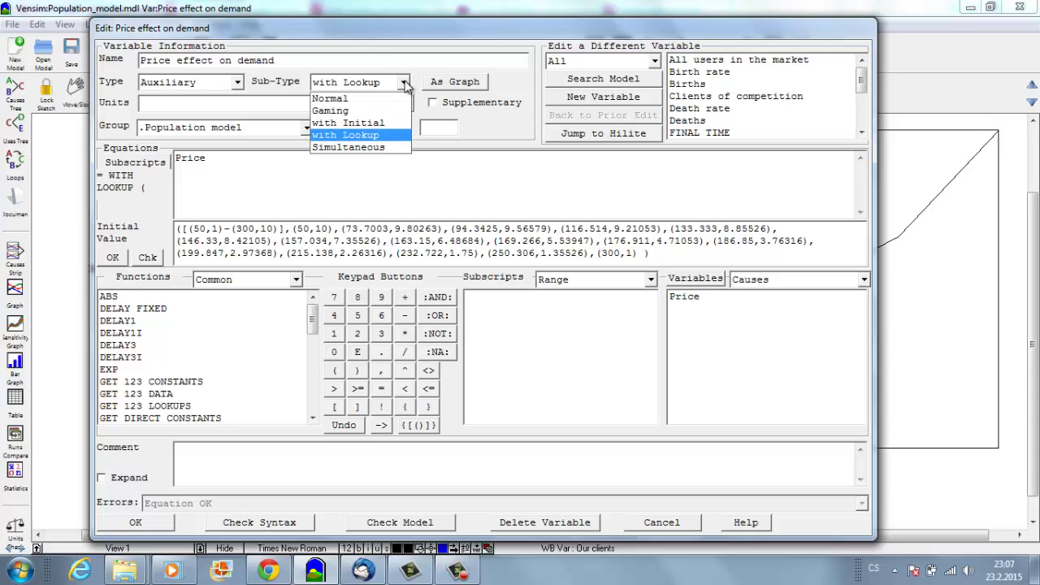
{"action": "left_click", "coordinate": [404, 82]}
{"action": "left_click", "coordinate": [439, 83]}
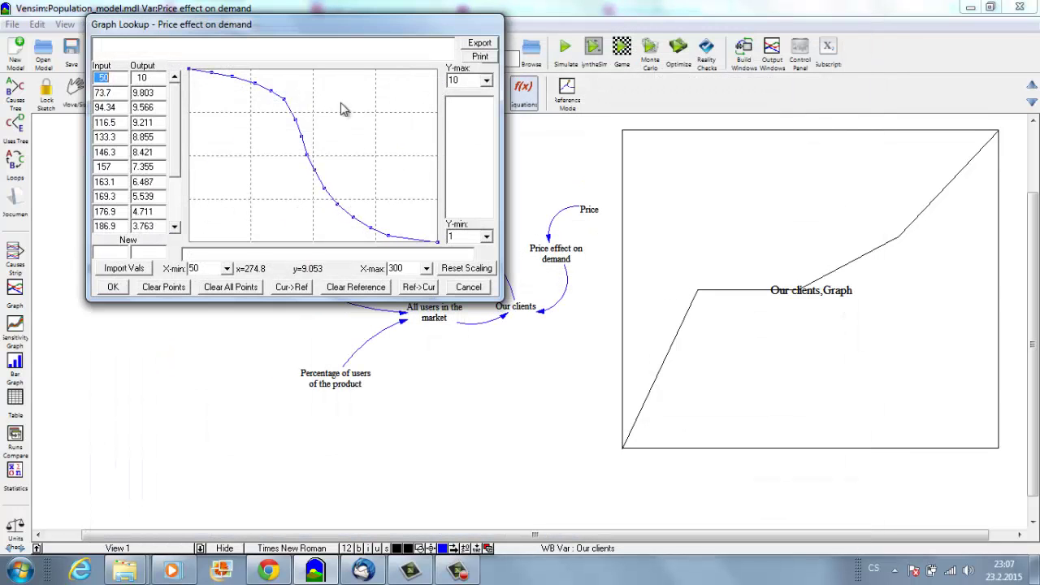
{"action": "left_click", "coordinate": [475, 291]}
{"action": "left_click", "coordinate": [662, 524]}
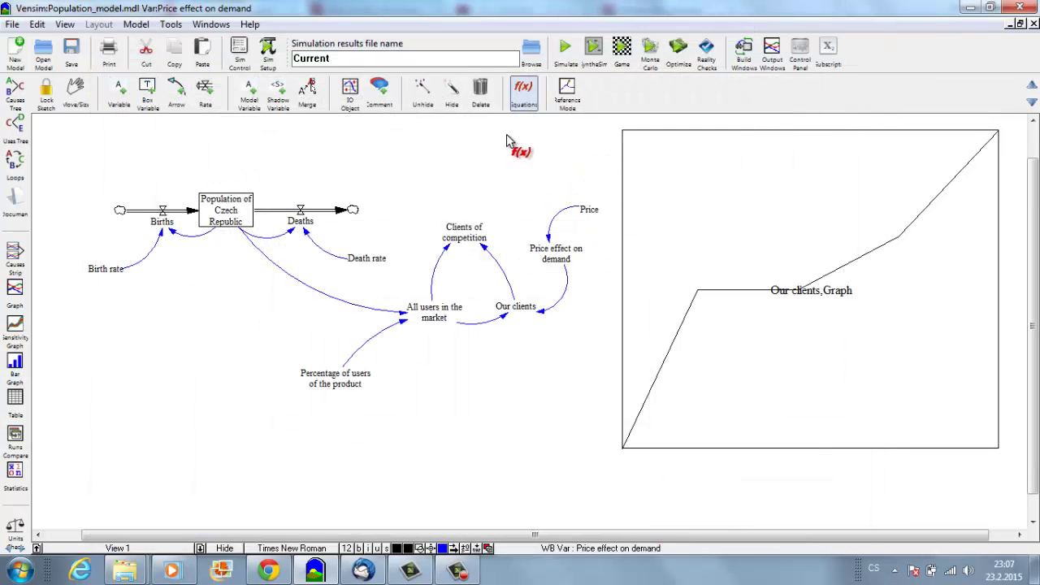